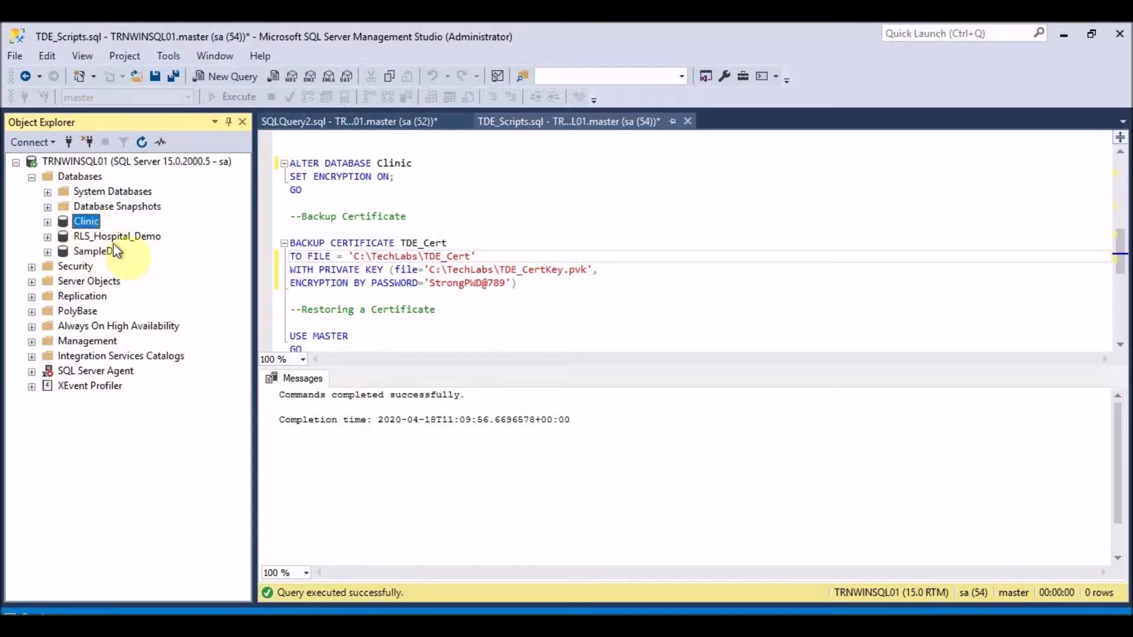
# - Scroll up to the CREATE MASTER KEY ENCRYPTION section and place the cursor in the script editor
pyautogui.scroll(5, 407, 251)
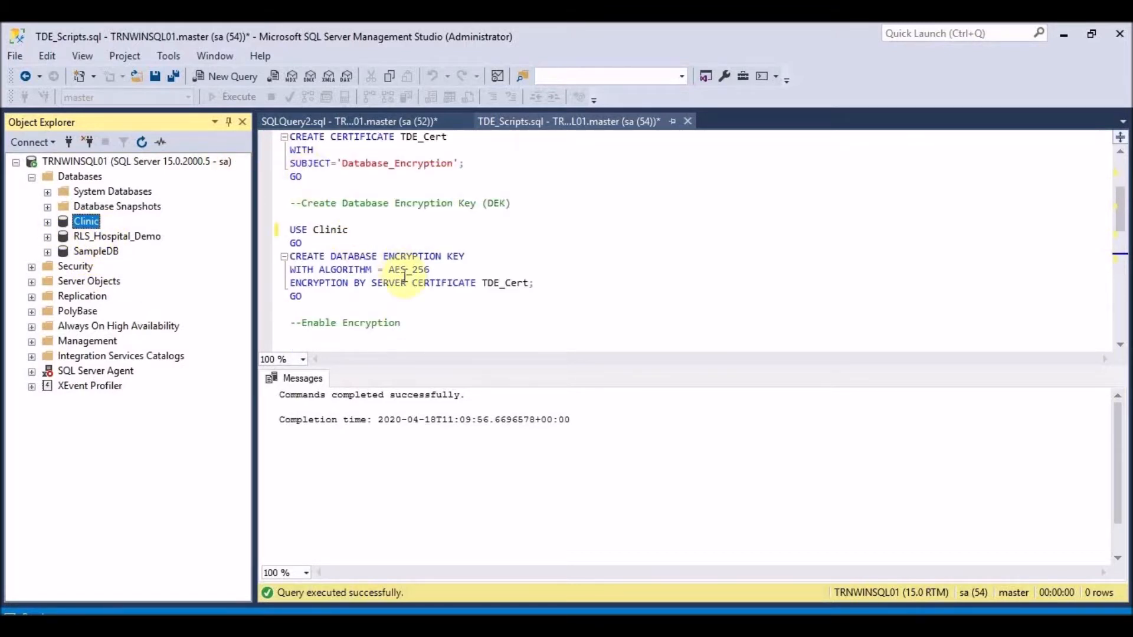
pyautogui.scroll(3, 341, 242)
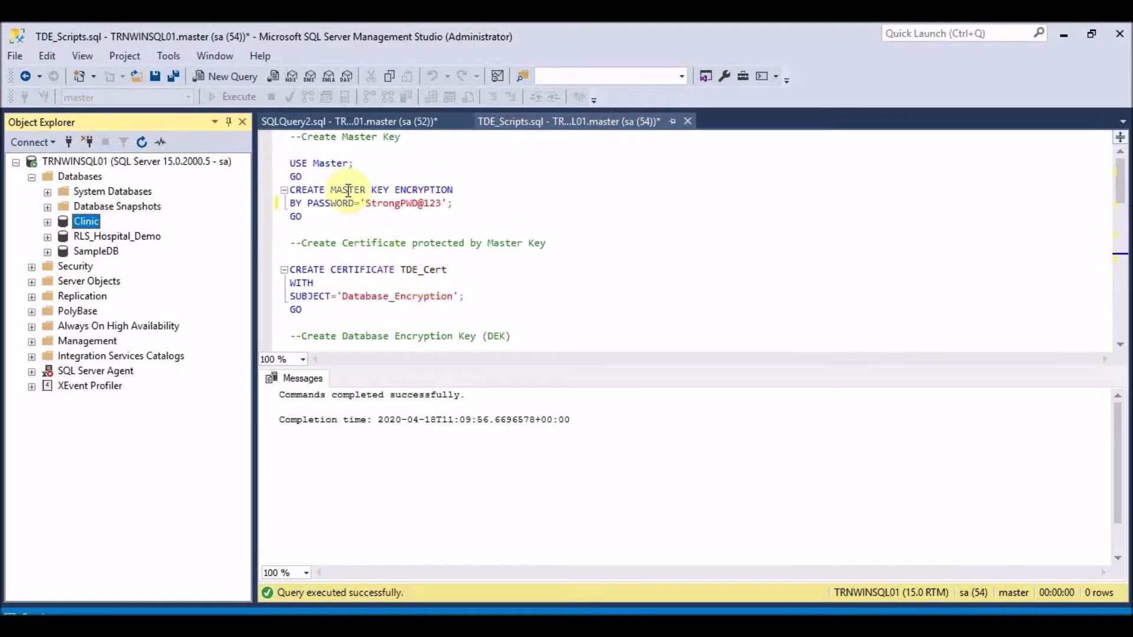
pyautogui.click(1121, 168)
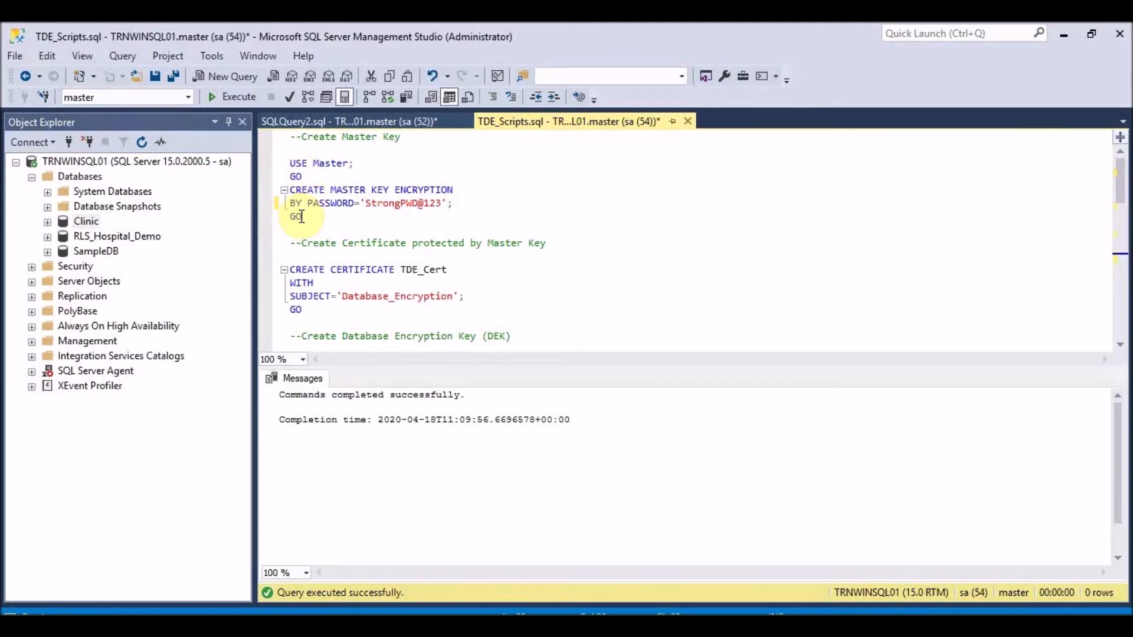
# - Run the USE master / CREATE MASTER KEY statements to create the database master key
pyautogui.moveTo(302, 216); pyautogui.dragTo(288, 160)
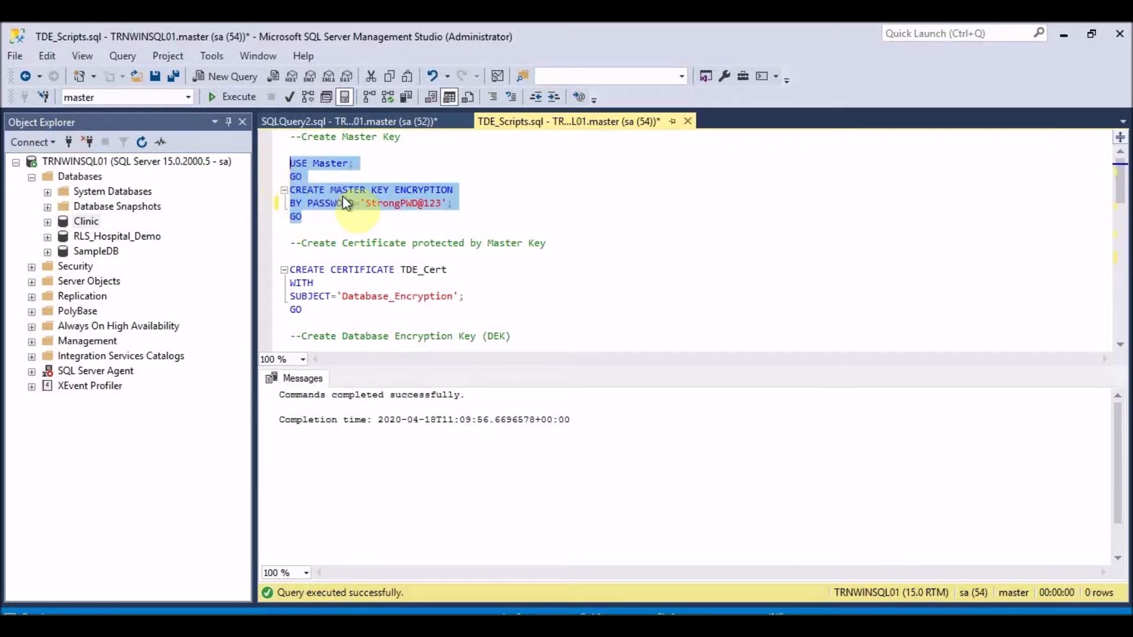
pyautogui.click(233, 95)
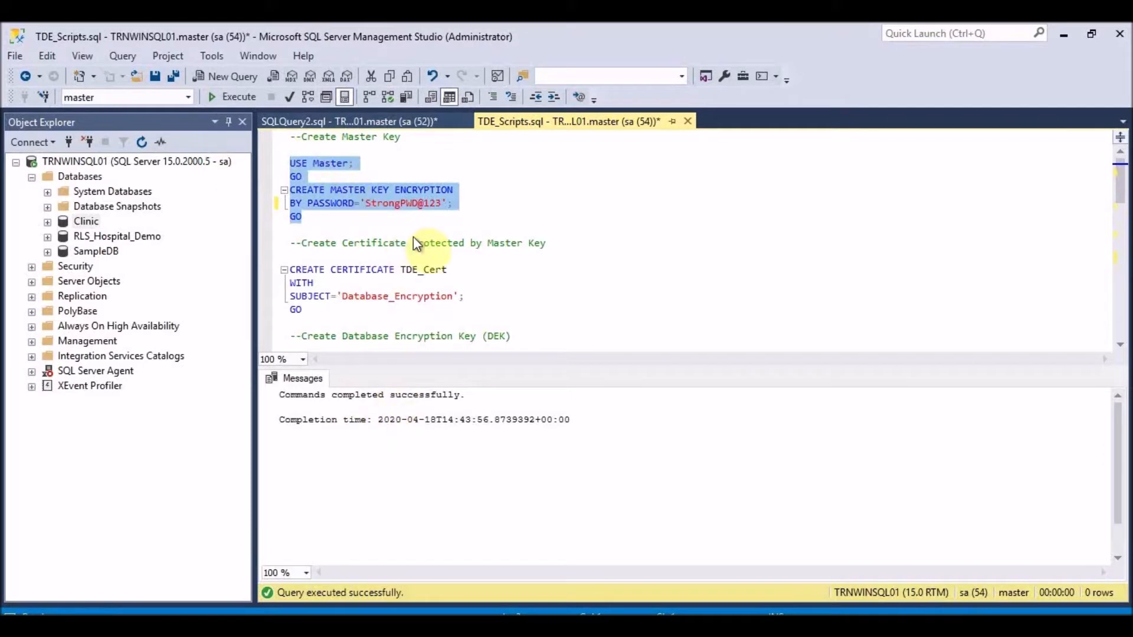
pyautogui.click(305, 308)
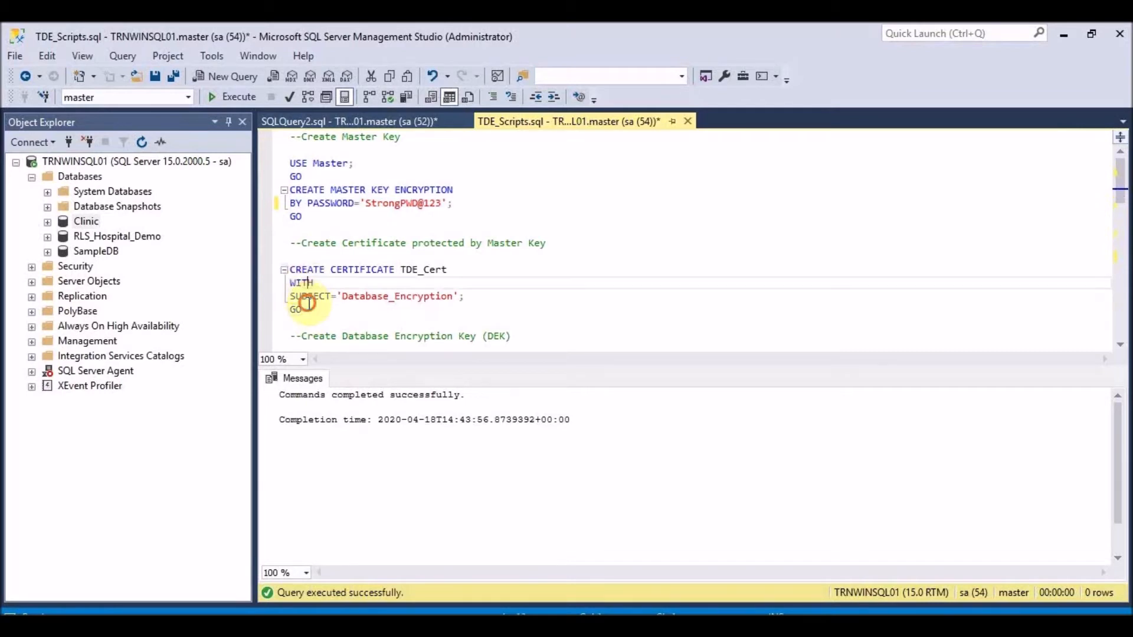
# - Run the CREATE CERTIFICATE TDE_Cert block to create the certificate in master
pyautogui.keyDown('shift'); pyautogui.click(291, 270); pyautogui.keyUp('shift')
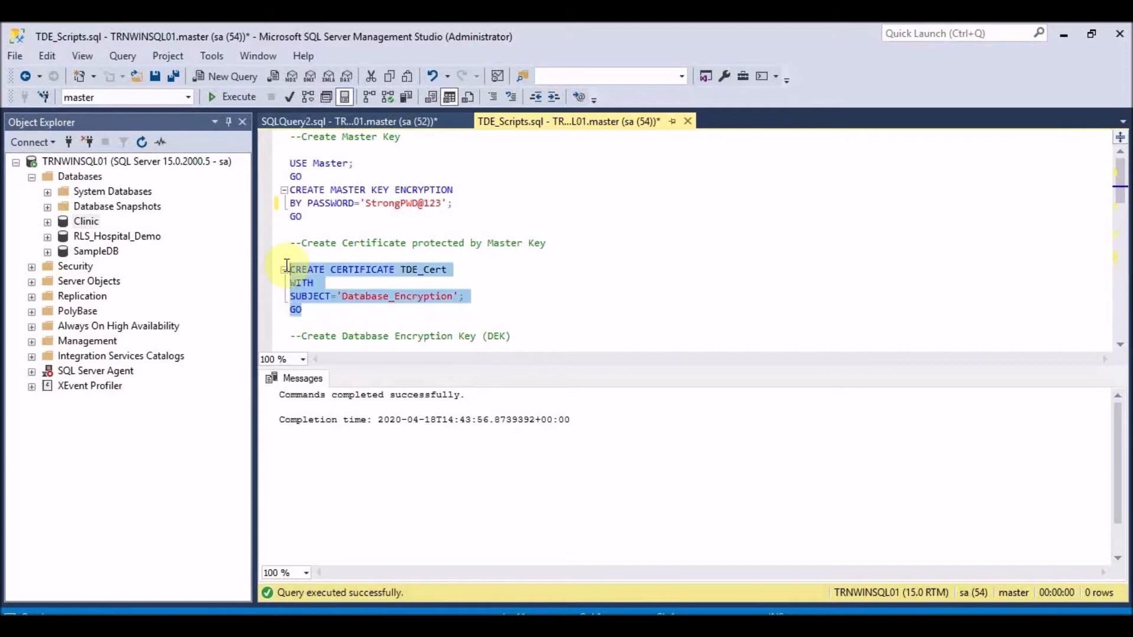
pyautogui.click(232, 97)
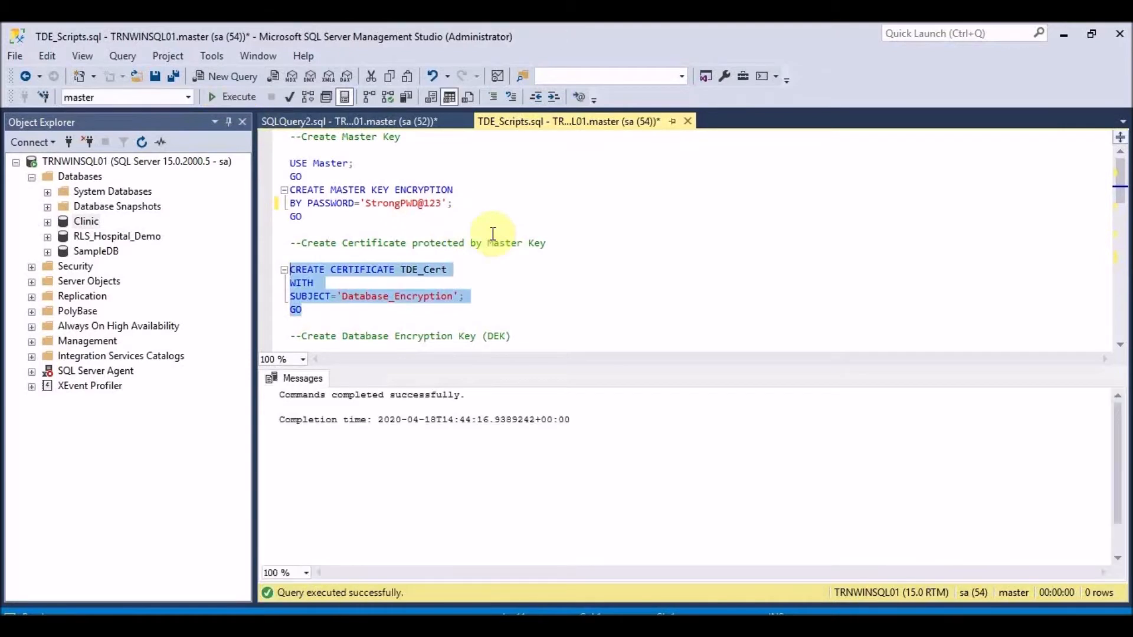
pyautogui.click(401, 270)
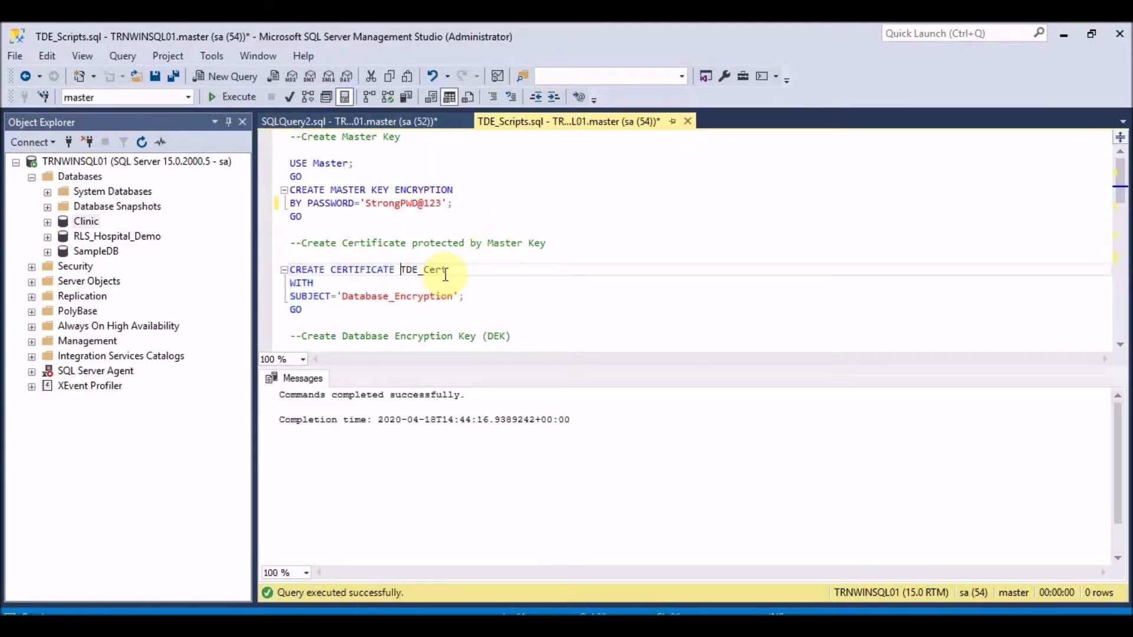
pyautogui.doubleClick(428, 270)
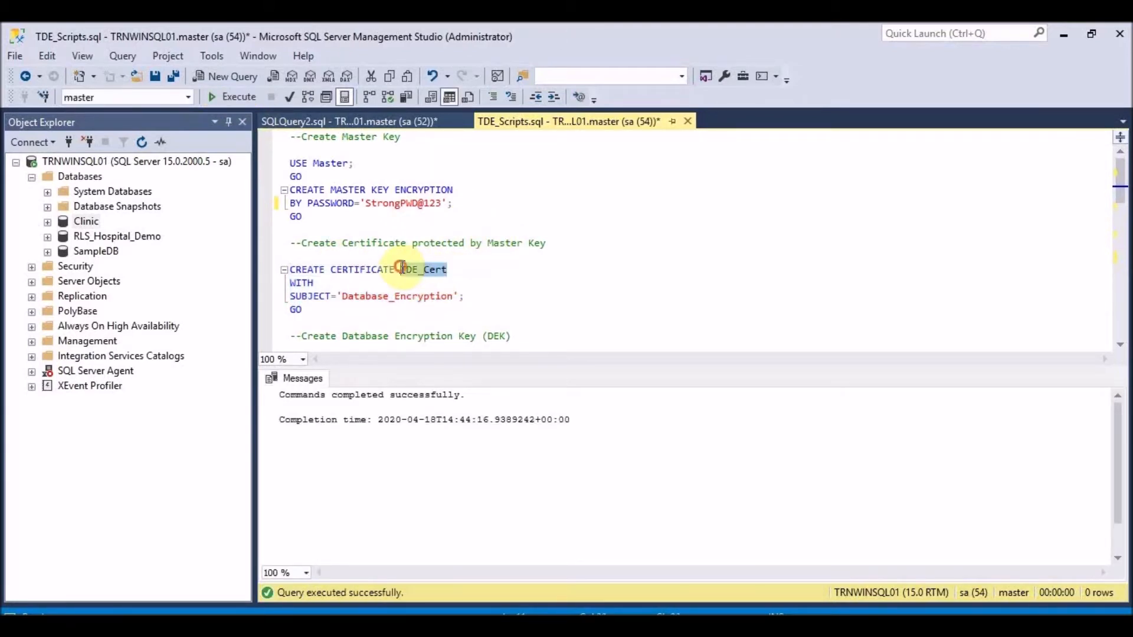
pyautogui.scroll(-1, 497, 247)
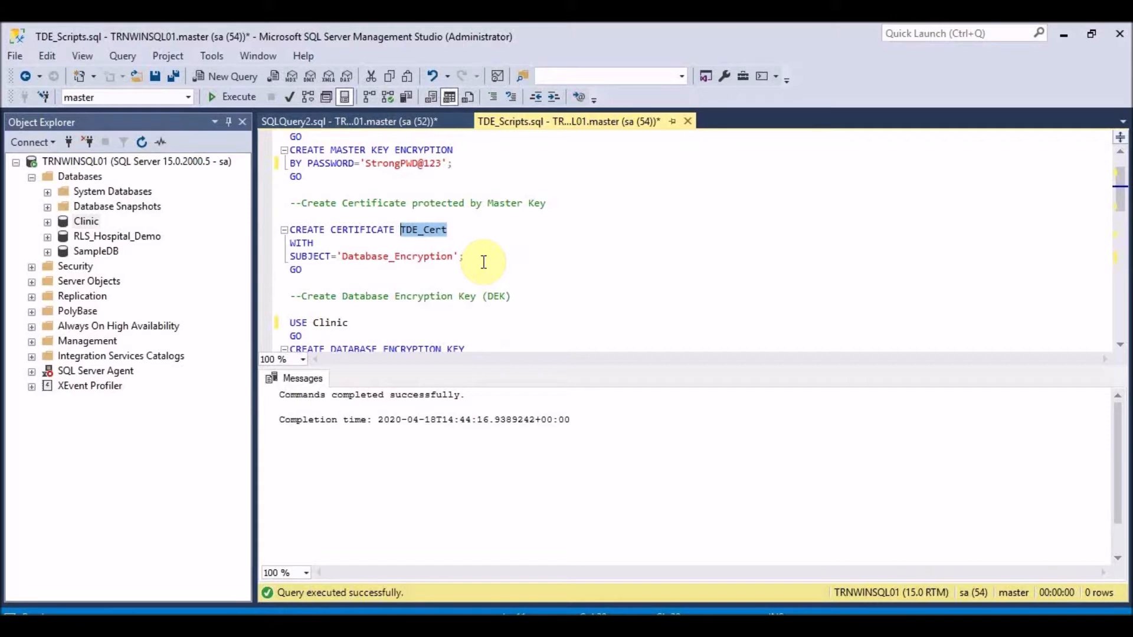
pyautogui.press('Delete')
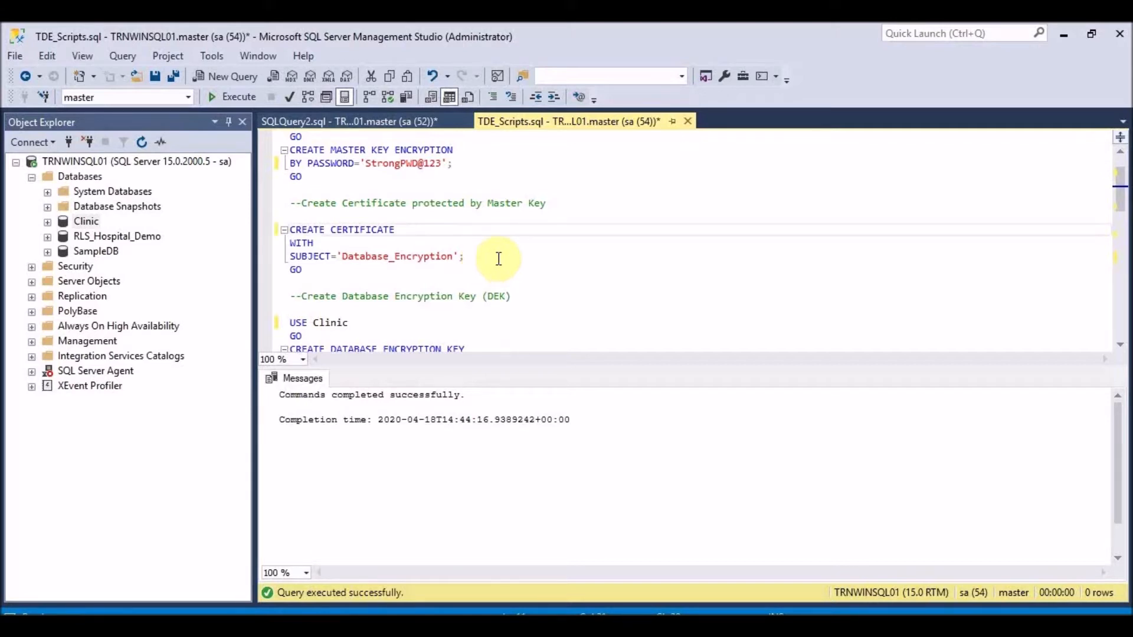
pyautogui.hotkey('ctrl', 'z')
pyautogui.click(531, 271)
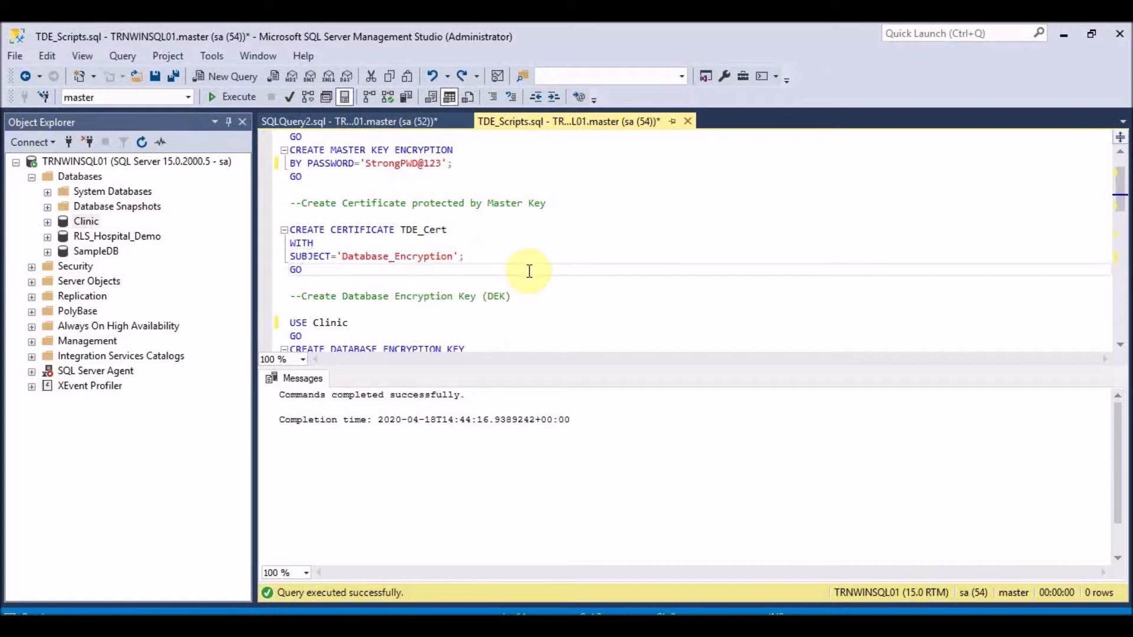
pyautogui.scroll(-2, 530, 271)
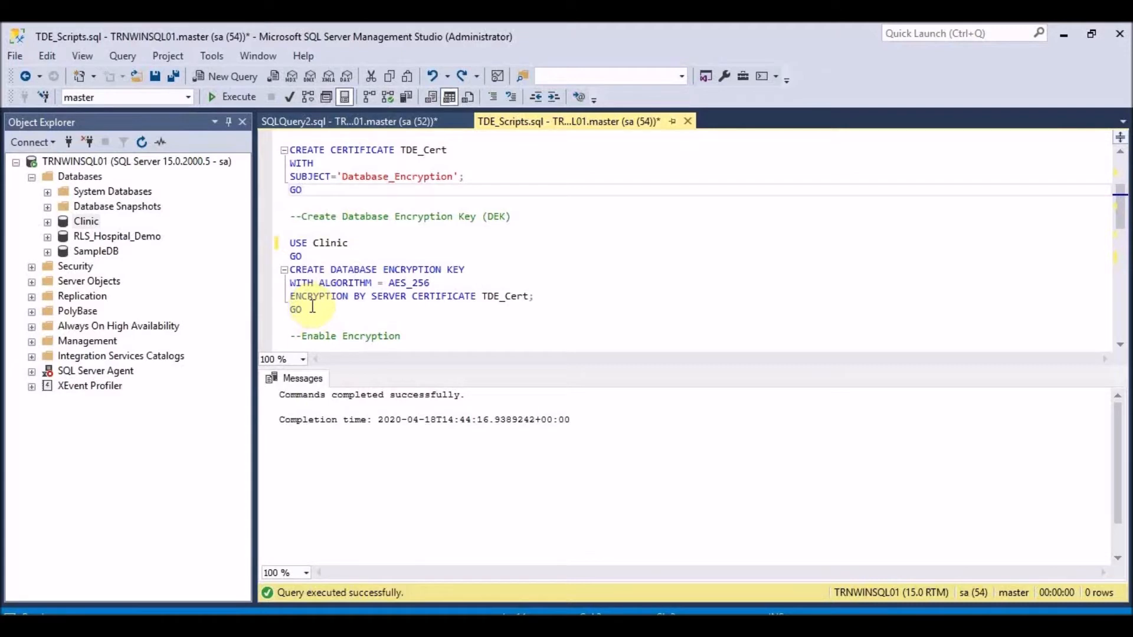
# - Run the USE Clinic block creating an AES_256 database encryption key protected by TDE_Cert
pyautogui.moveTo(303, 310); pyautogui.dragTo(290, 241)
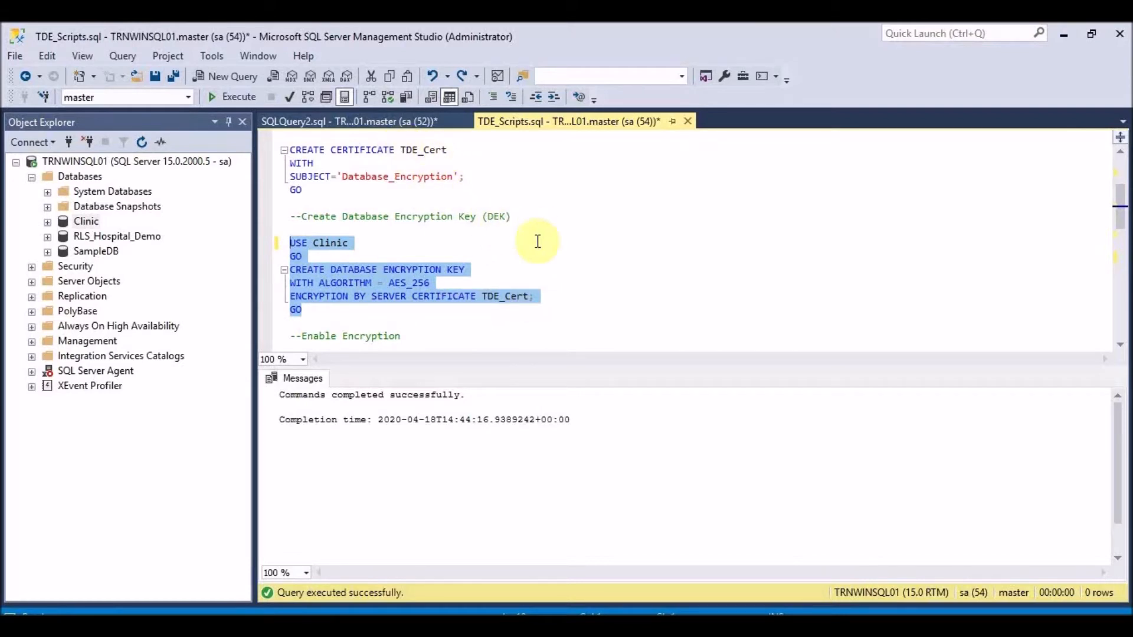
pyautogui.click(232, 99)
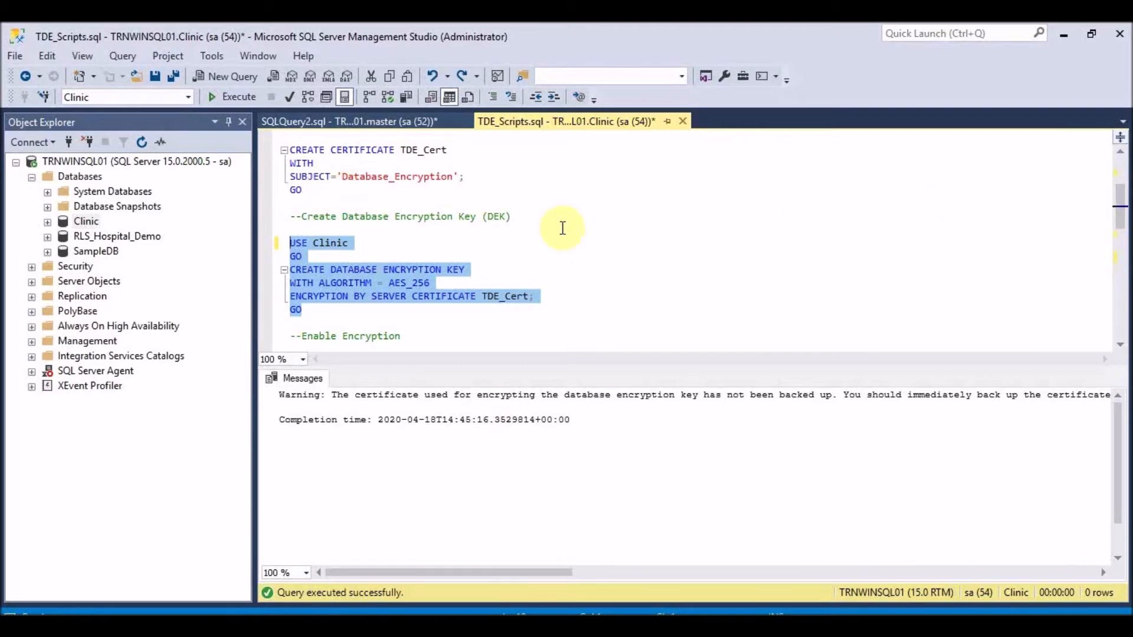
# - Highlight the BACKUP CERTIFICATE TDE_Cert paths and TDE_CertKey.pvk under C:\TechLabs, then select the whole statement
pyautogui.scroll(-3, 429, 238)
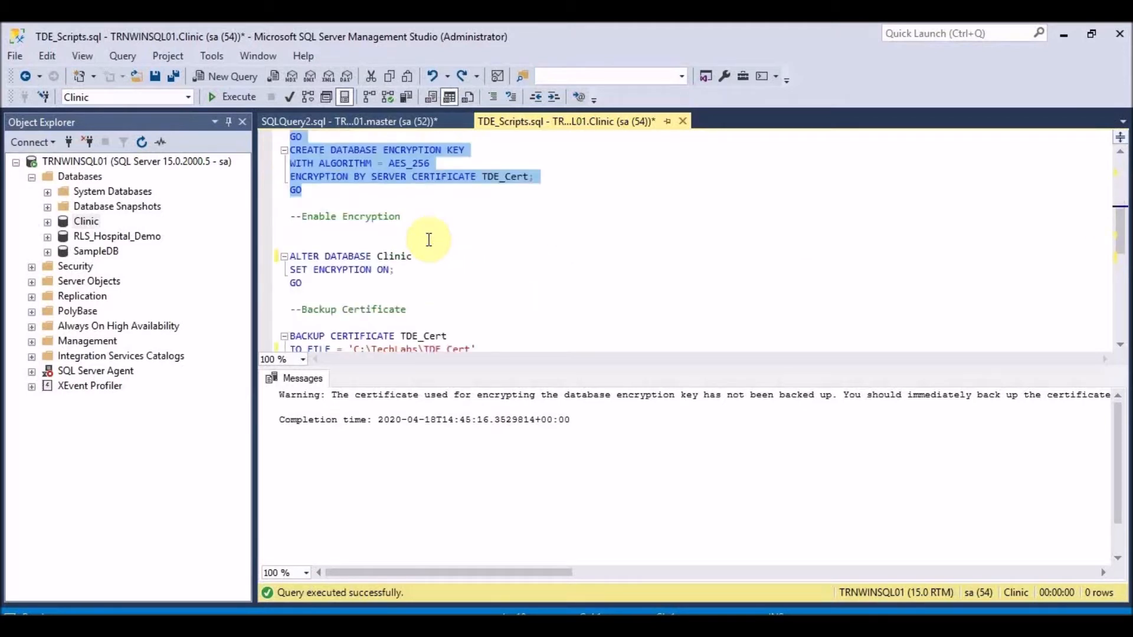
pyautogui.scroll(-2, 429, 239)
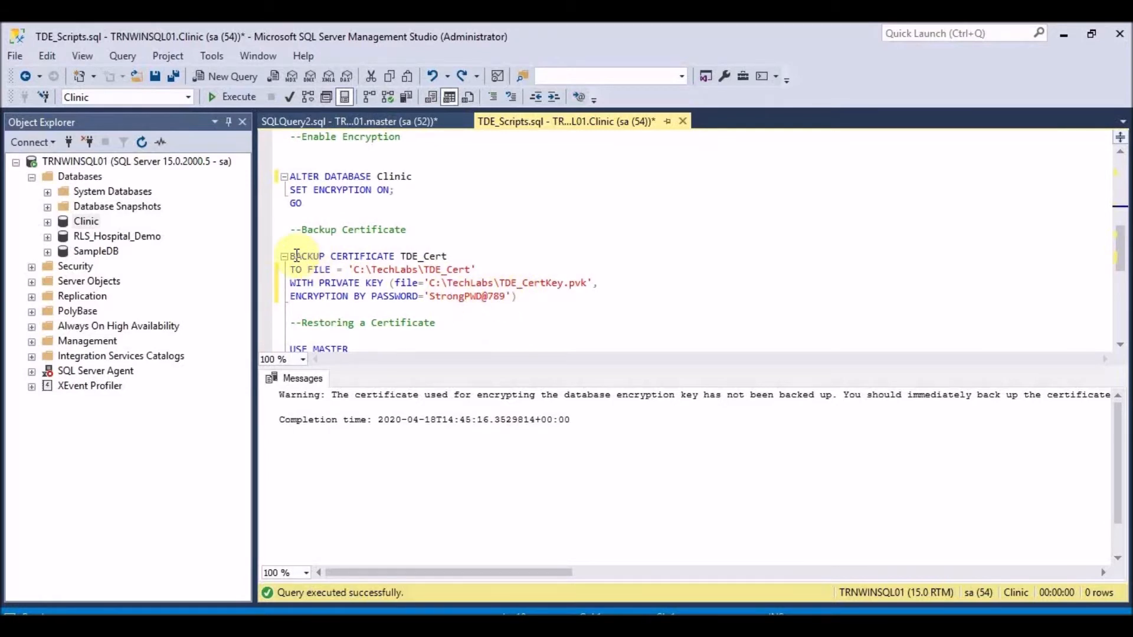
pyautogui.moveTo(291, 257); pyautogui.dragTo(447, 256)
pyautogui.moveTo(353, 270); pyautogui.dragTo(474, 272)
pyautogui.doubleClick(439, 271)
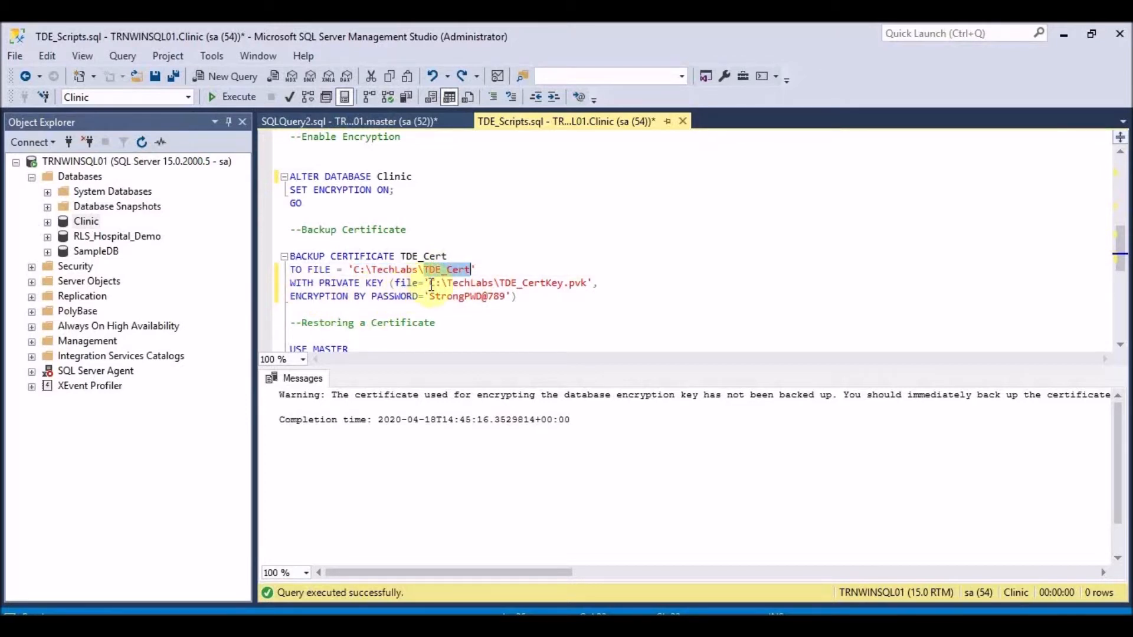
pyautogui.moveTo(500, 284); pyautogui.dragTo(590, 284)
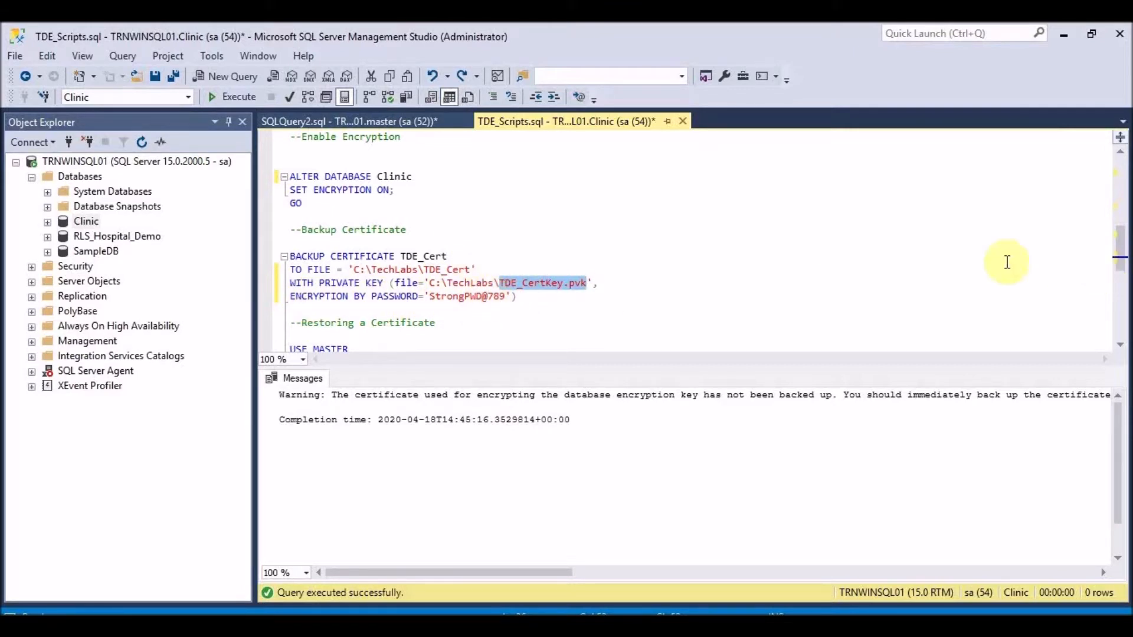
pyautogui.moveTo(517, 297); pyautogui.dragTo(287, 255)
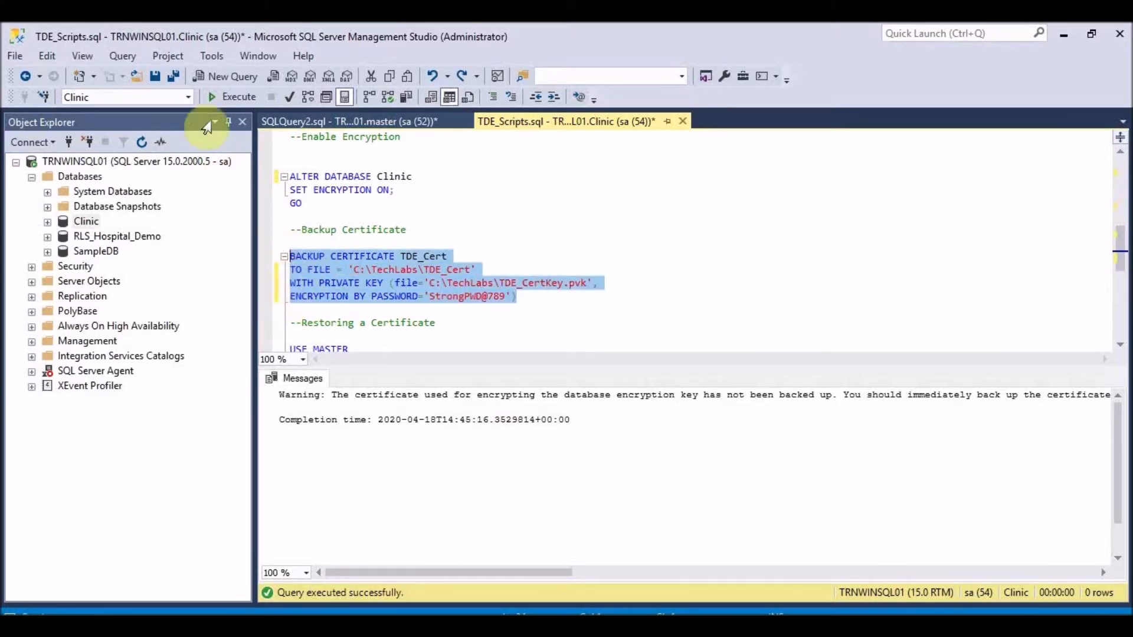
# - Run the certificate backup against Clinic, where it fails, and review the script
pyautogui.click(221, 99)
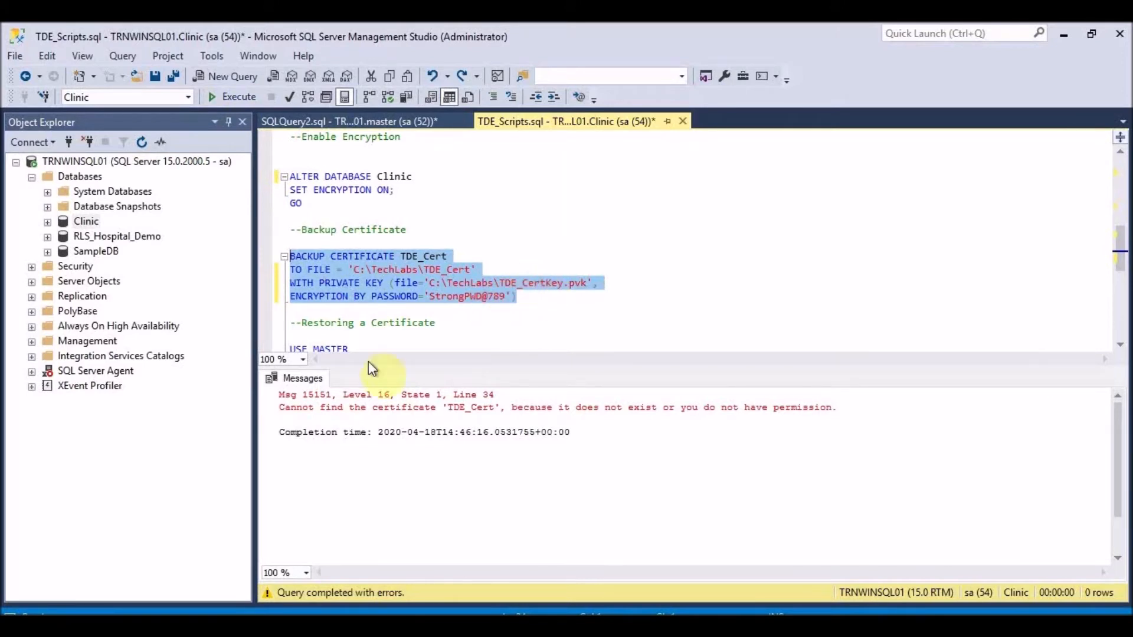
pyautogui.scroll(2, 424, 281)
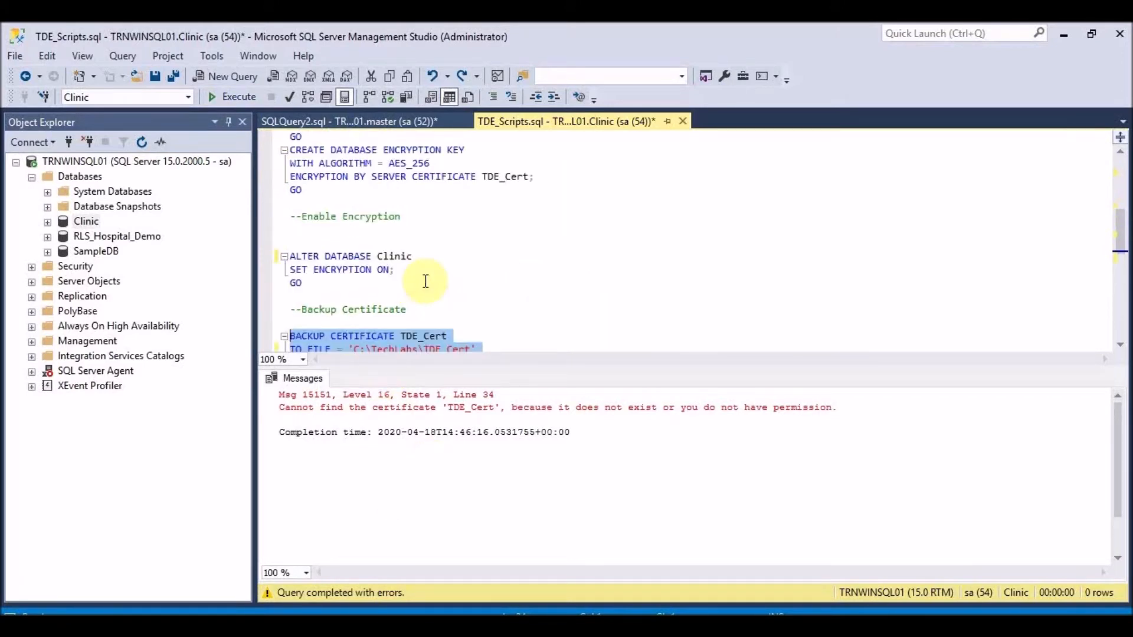
pyautogui.scroll(3, 421, 298)
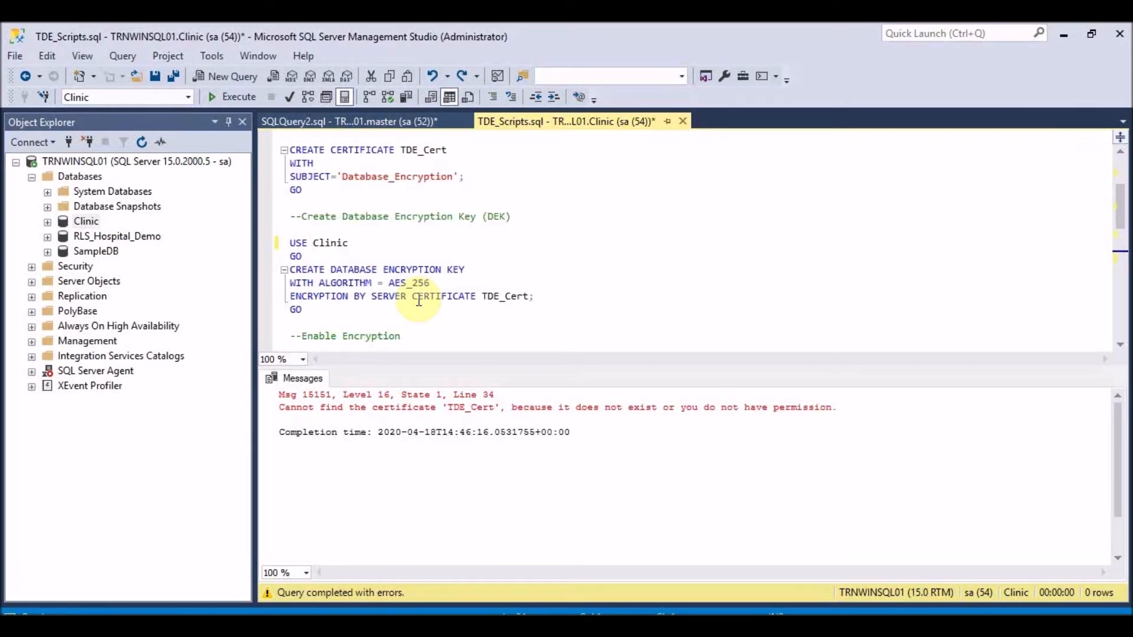
pyautogui.scroll(-3, 419, 299)
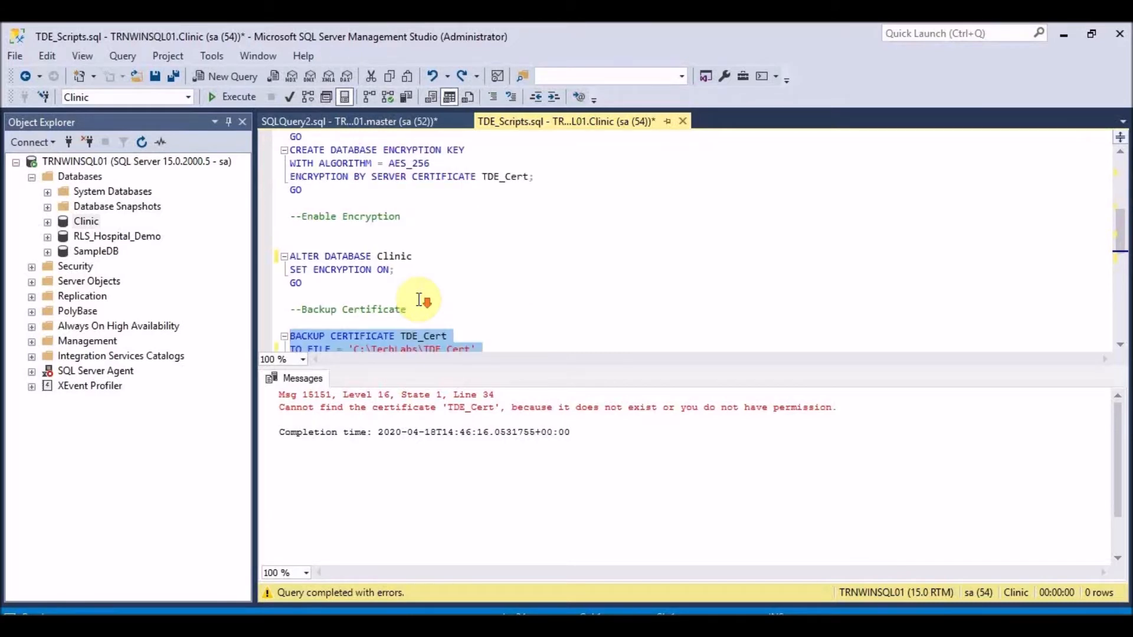
pyautogui.scroll(-2, 419, 300)
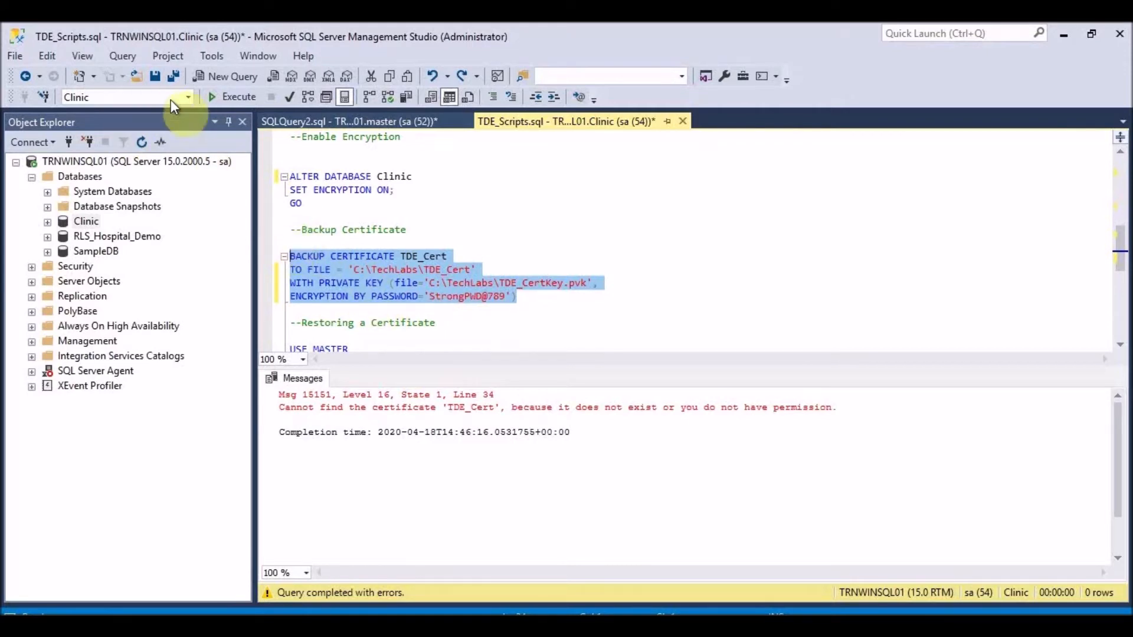
# - Switch the query database to master and rerun BACKUP CERTIFICATE TDE_Cert successfully
pyautogui.click(186, 96)
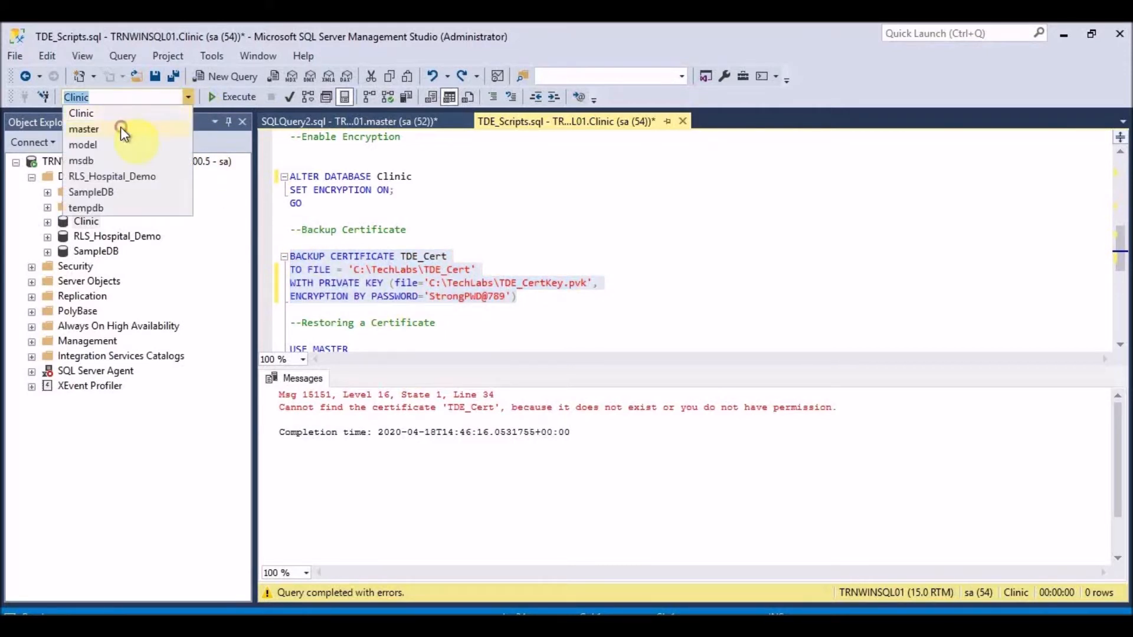
pyautogui.click(120, 129)
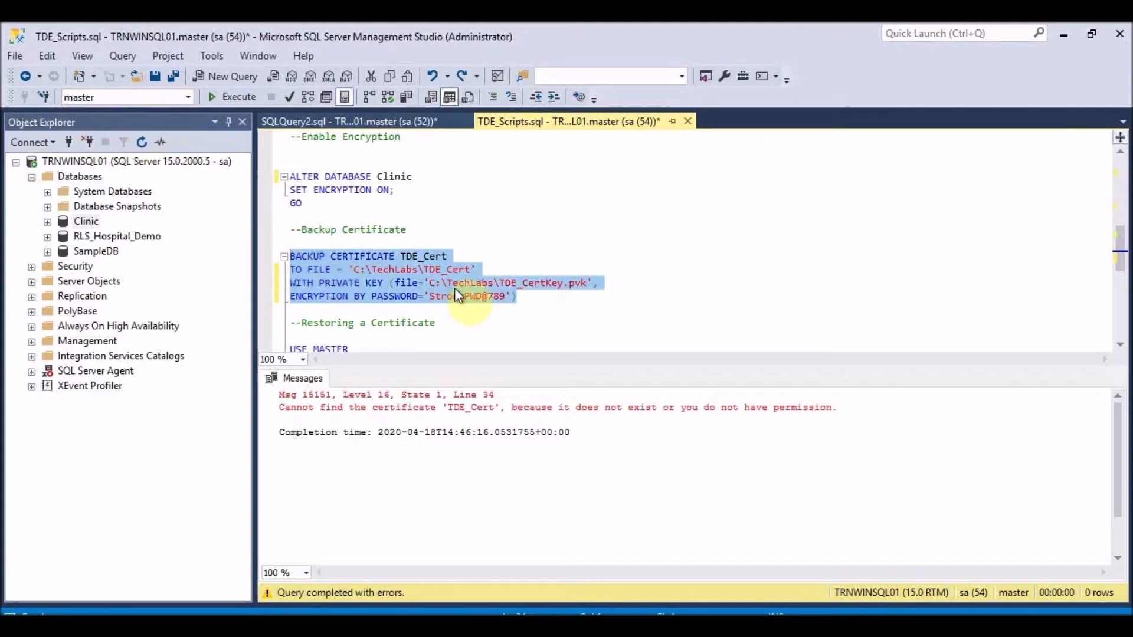
pyautogui.click(517, 298)
pyautogui.moveTo(435, 277); pyautogui.dragTo(289, 254)
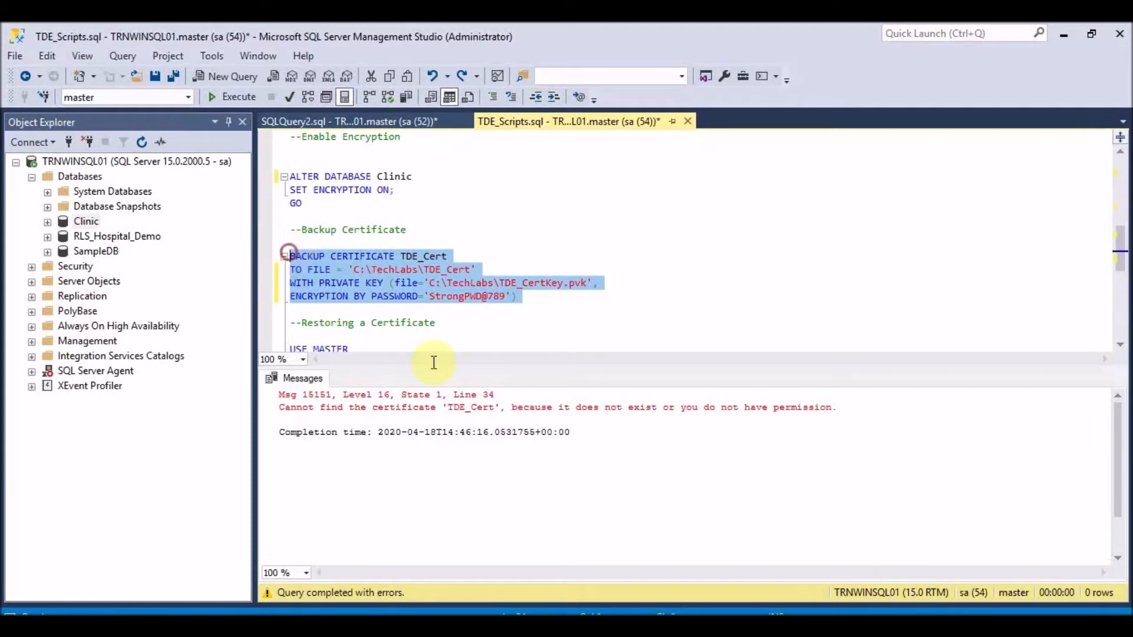
pyautogui.click(229, 98)
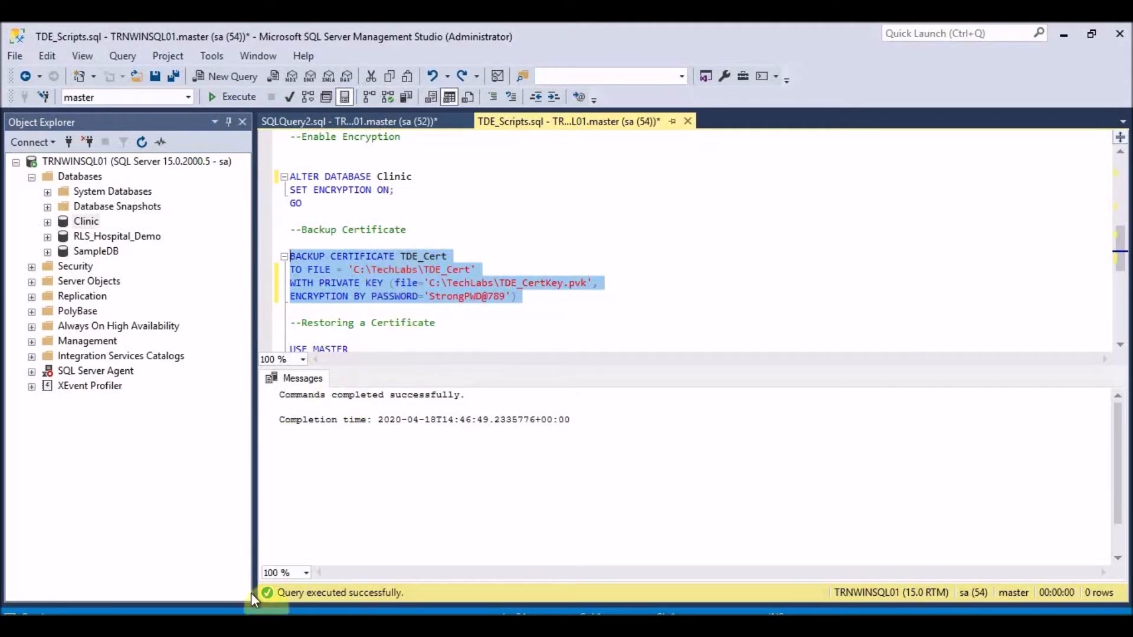
pyautogui.click(218, 624)
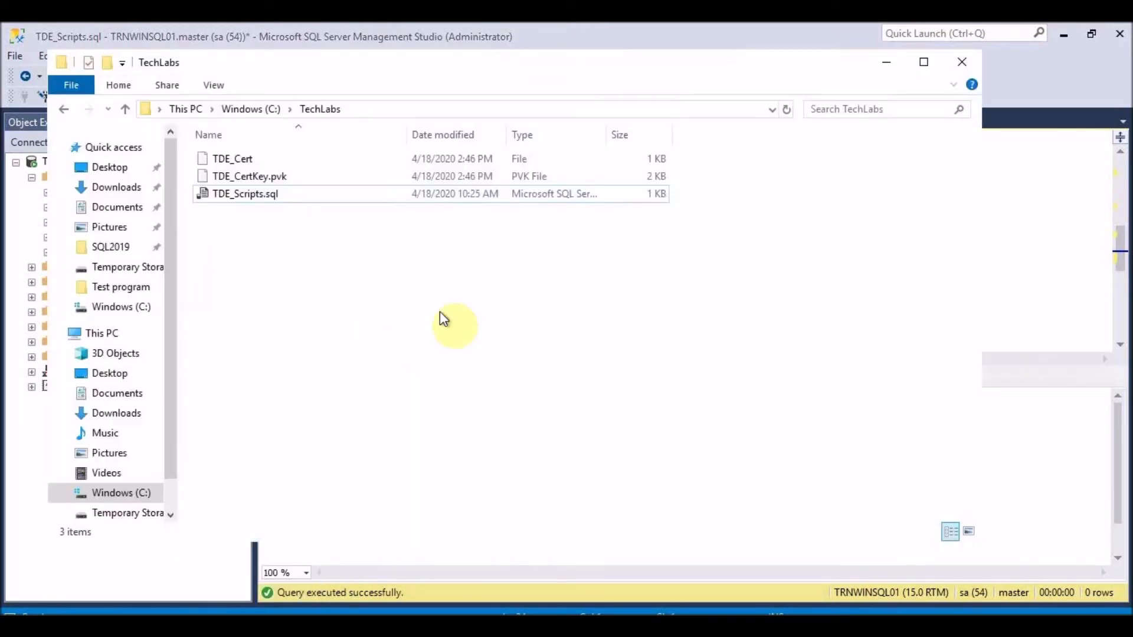
pyautogui.click(241, 160)
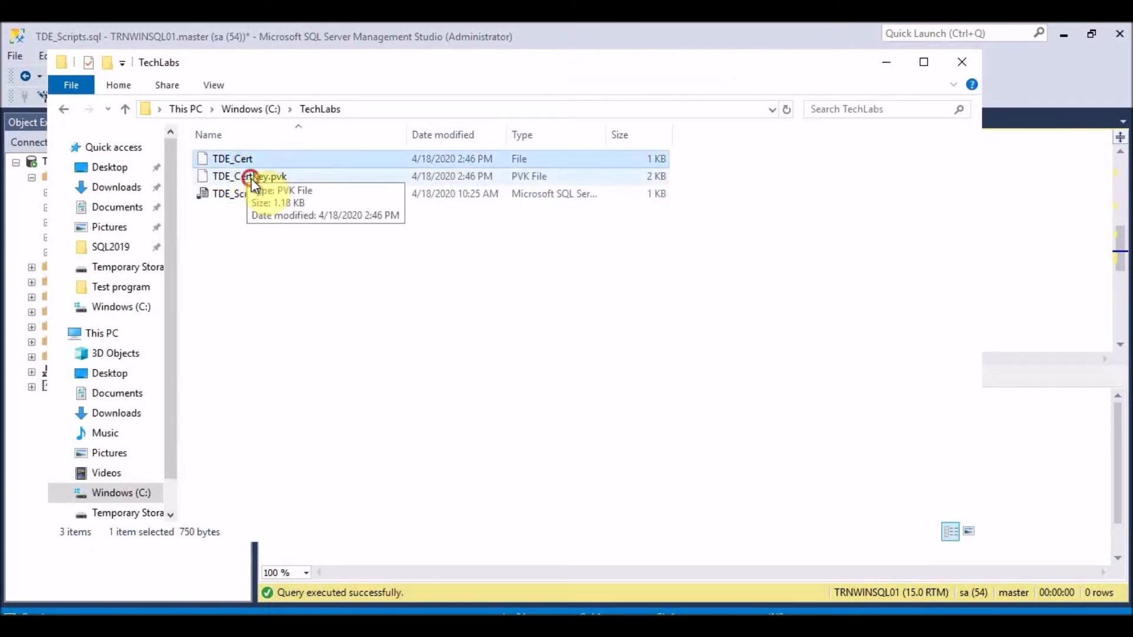
pyautogui.press('Down')
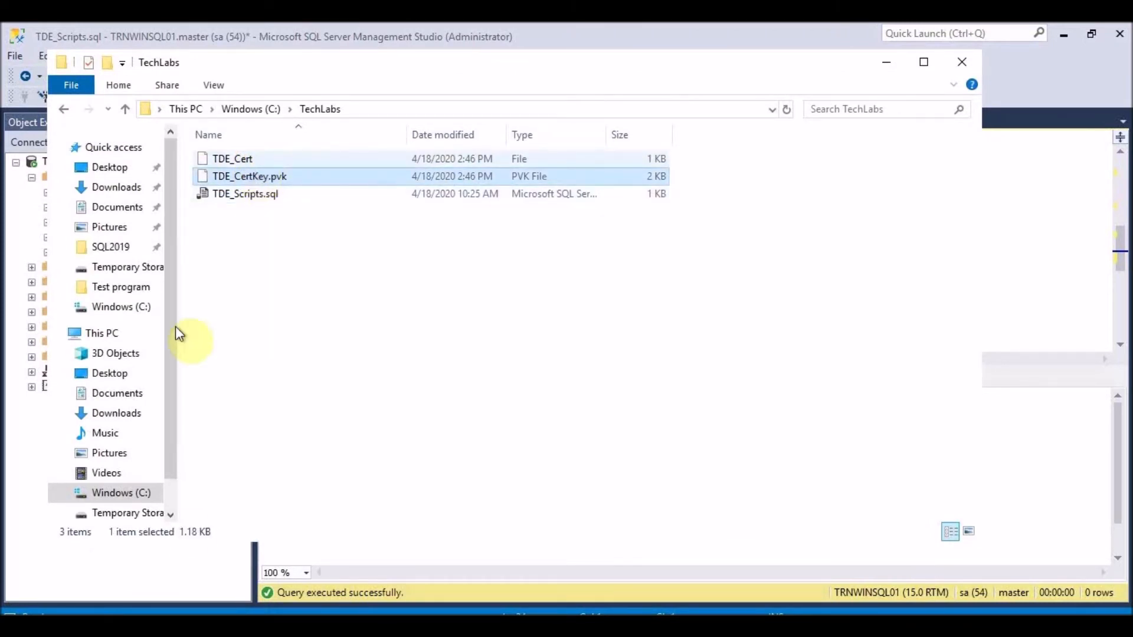
pyautogui.click(886, 63)
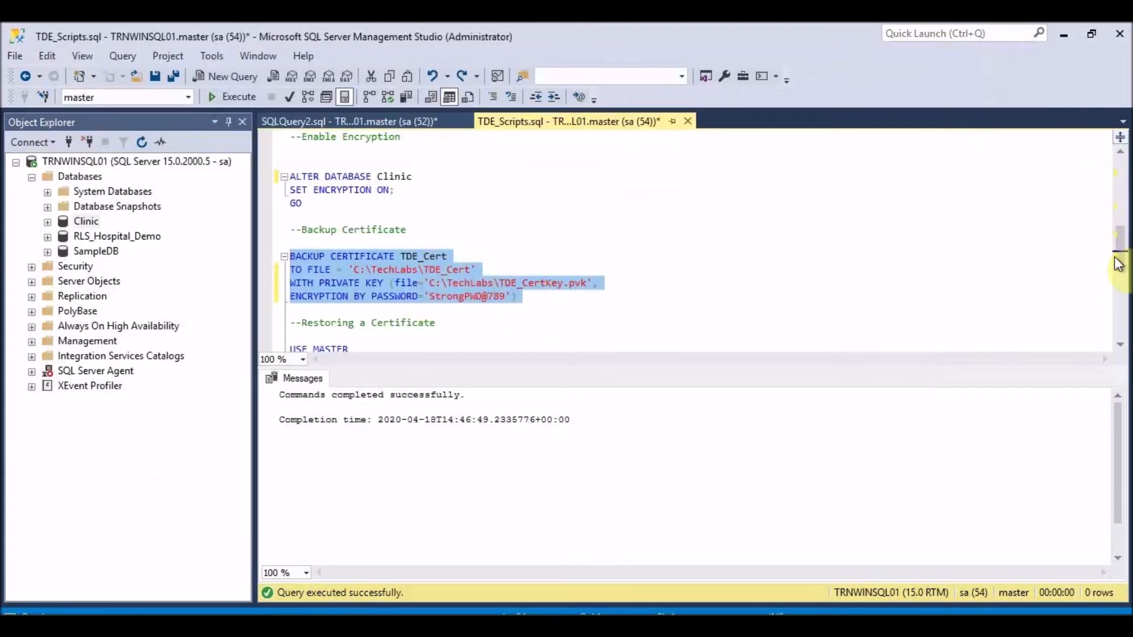
# - Select and run ALTER DATABASE Clinic SET ENCRYPTION ON to enable TDE on Clinic
pyautogui.moveTo(1119, 248); pyautogui.dragTo(1121, 205)
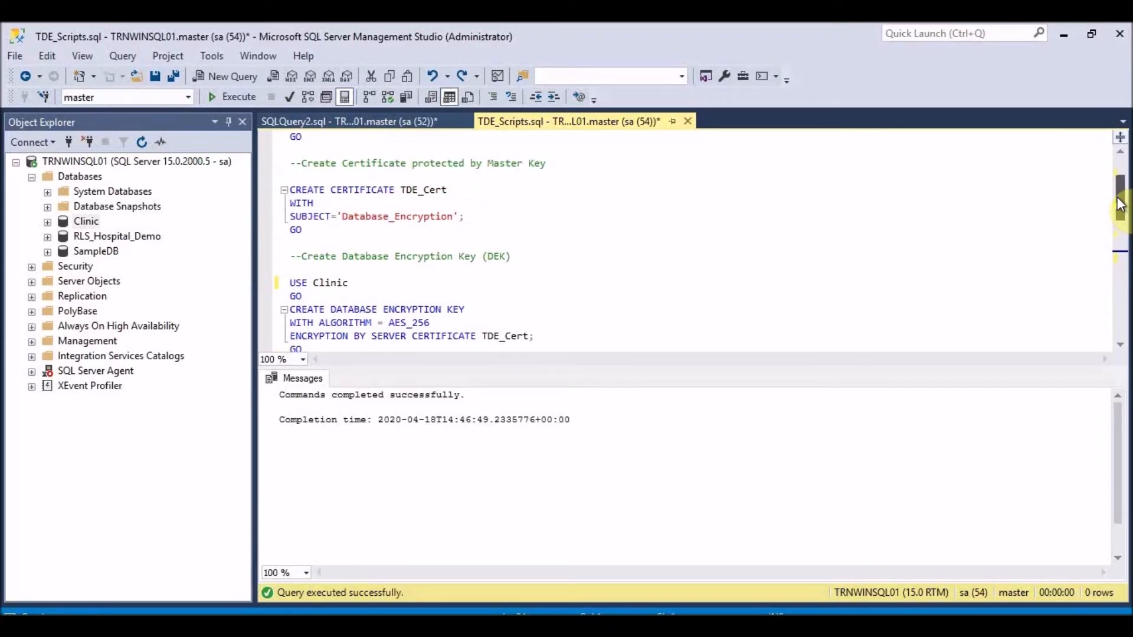
pyautogui.moveTo(1121, 205); pyautogui.dragTo(1114, 229)
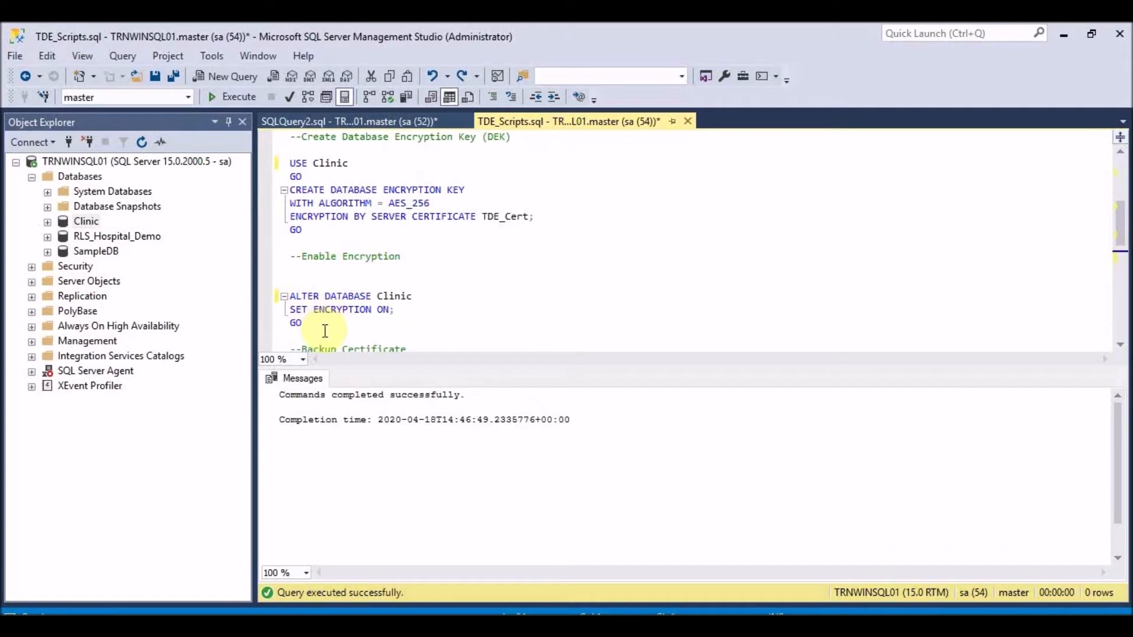
pyautogui.moveTo(302, 323); pyautogui.dragTo(289, 296)
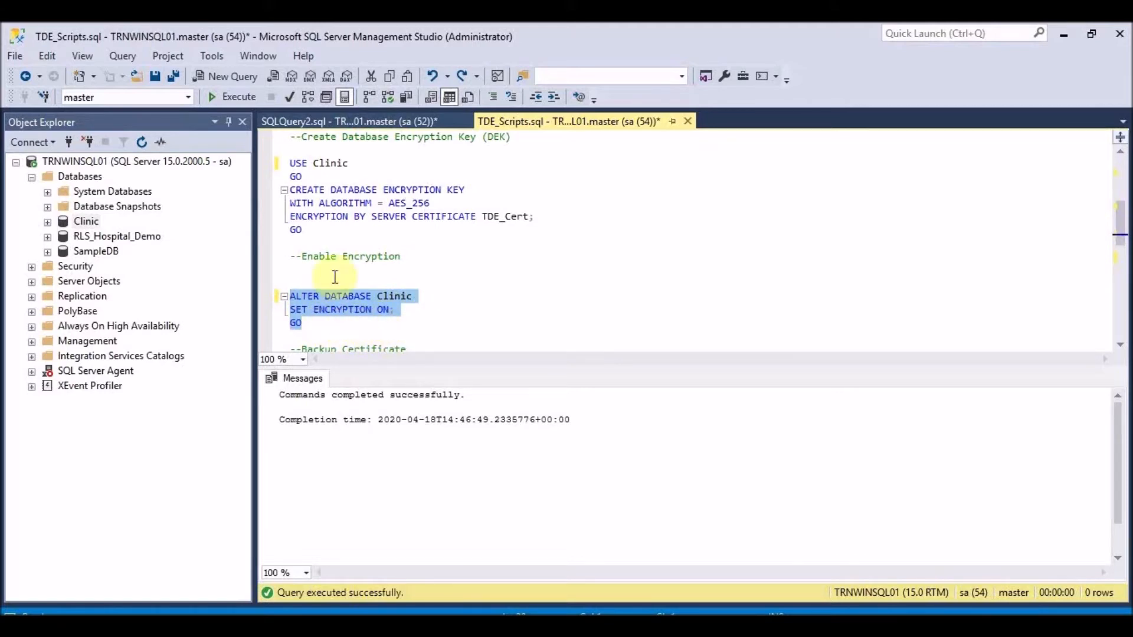
pyautogui.click(224, 99)
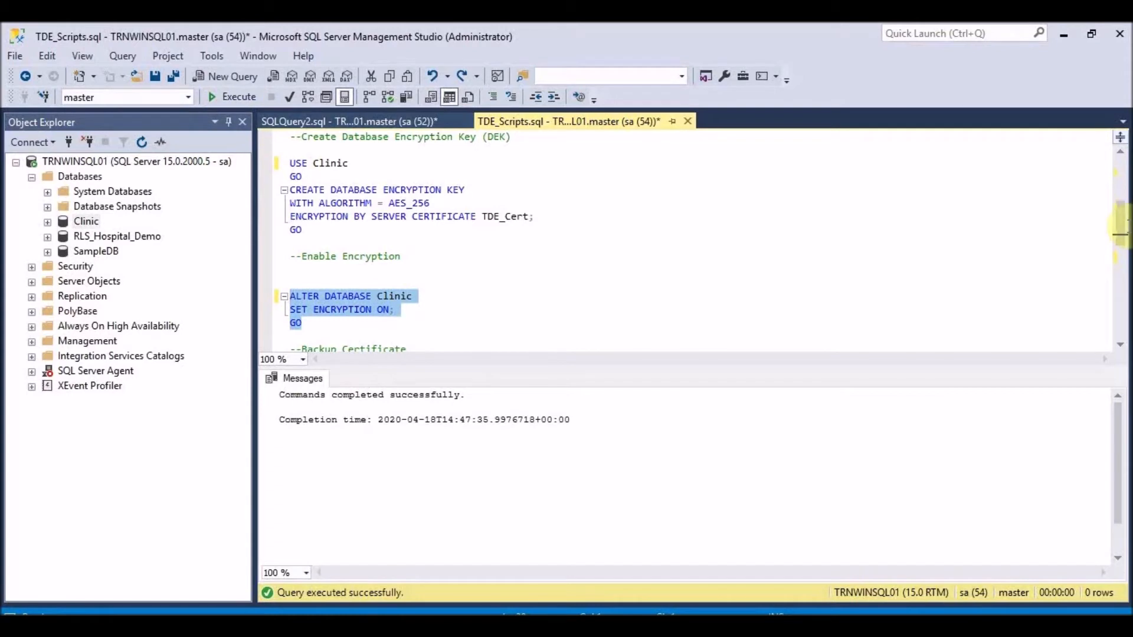
pyautogui.moveTo(1121, 227); pyautogui.dragTo(1117, 278)
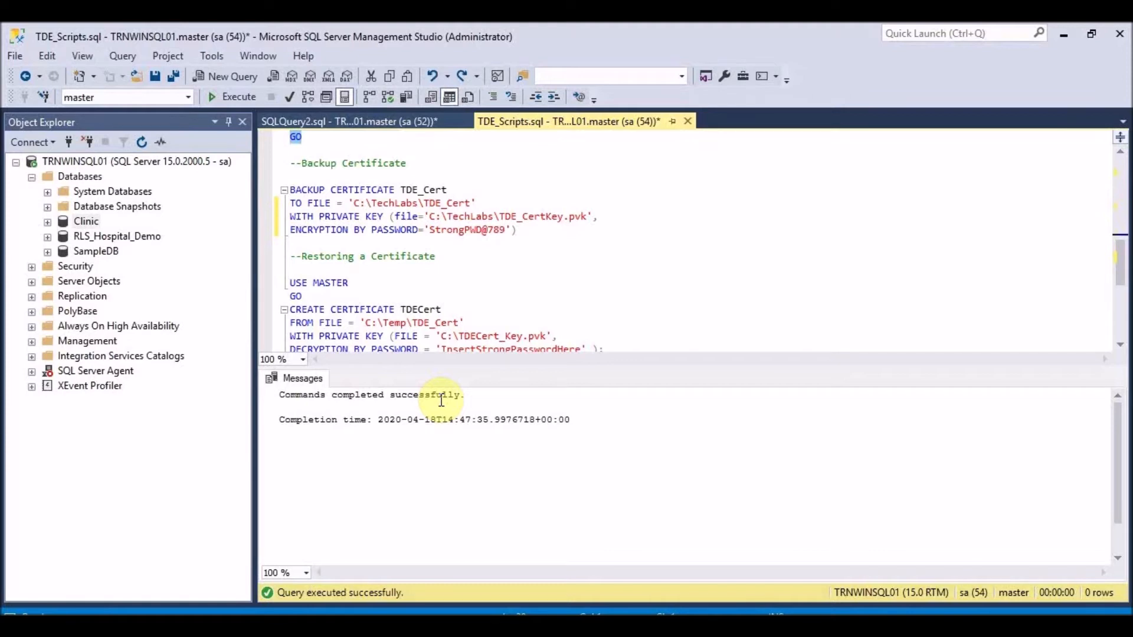
# - Take a full backup of Clinic to C:\TechLabs\Clinic_TDE.bak and acknowledge the success message
pyautogui.rightClick(83, 222)
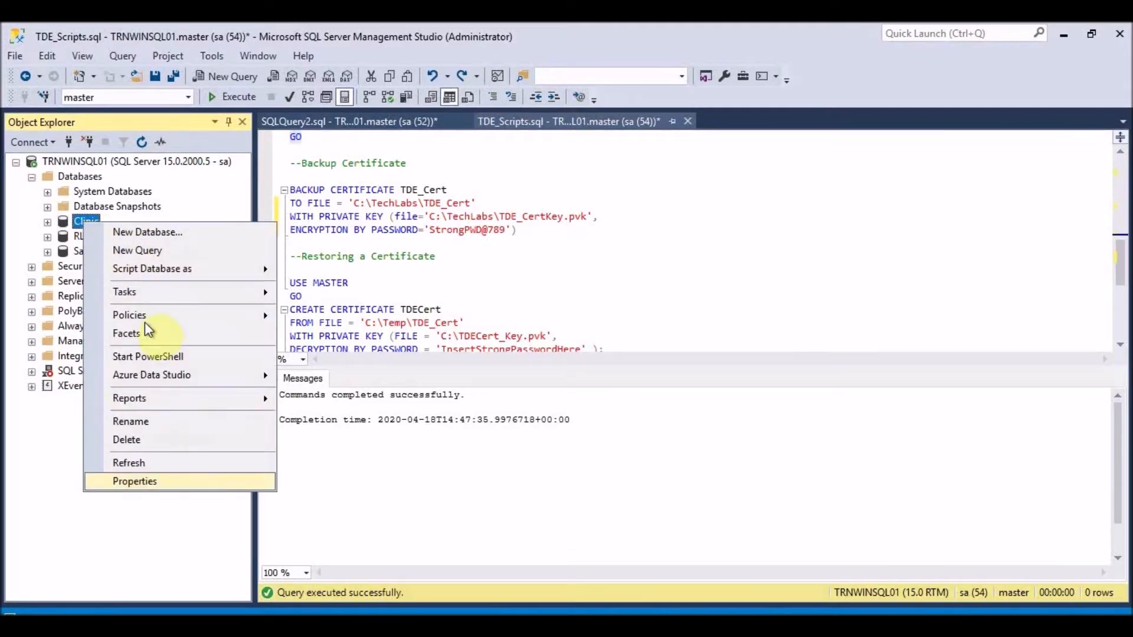
pyautogui.moveTo(152, 295)
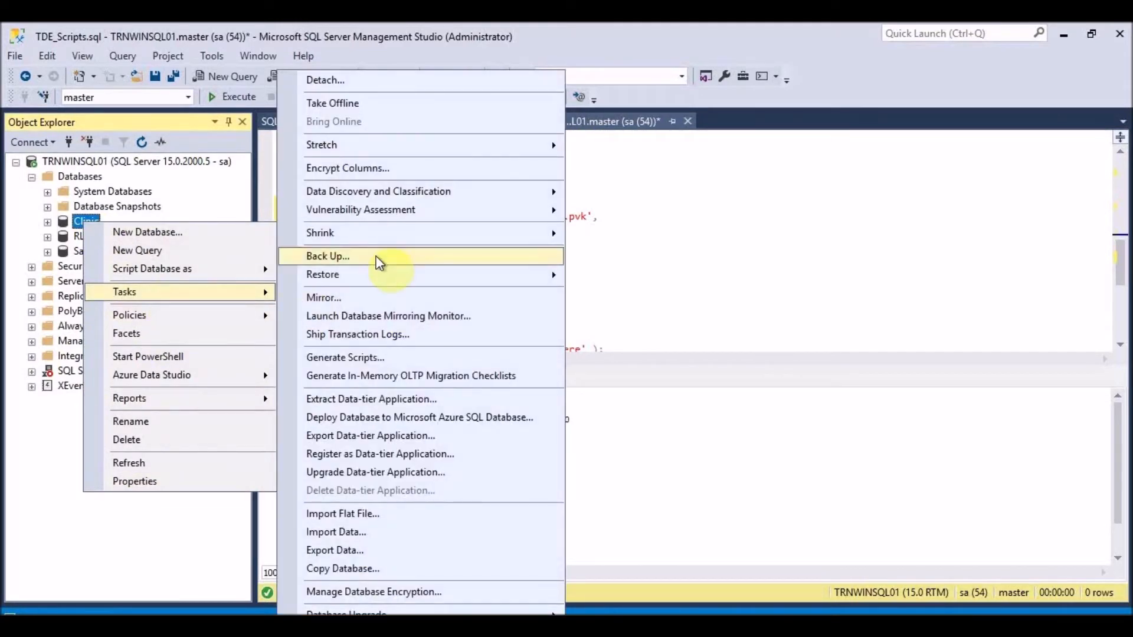
pyautogui.click(372, 256)
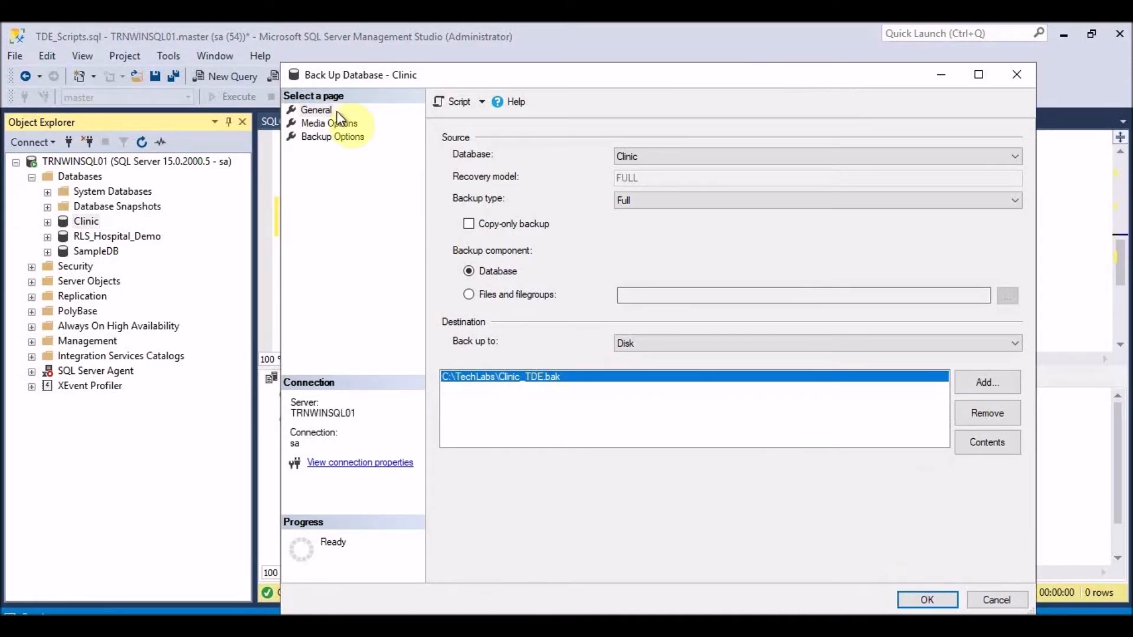
pyautogui.click(926, 600)
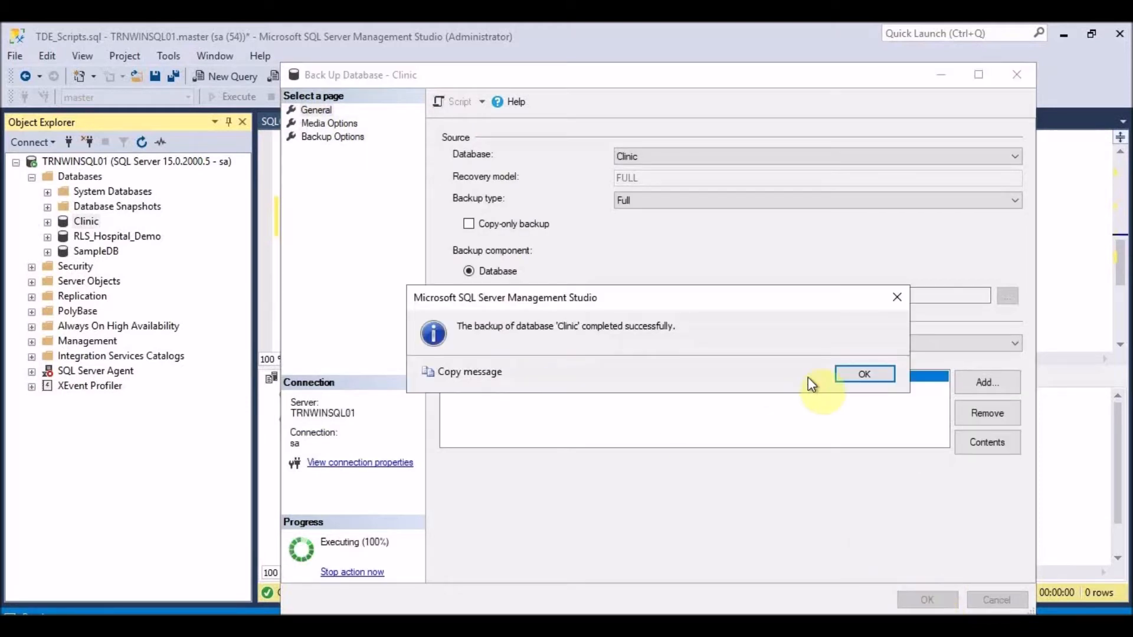
pyautogui.click(854, 374)
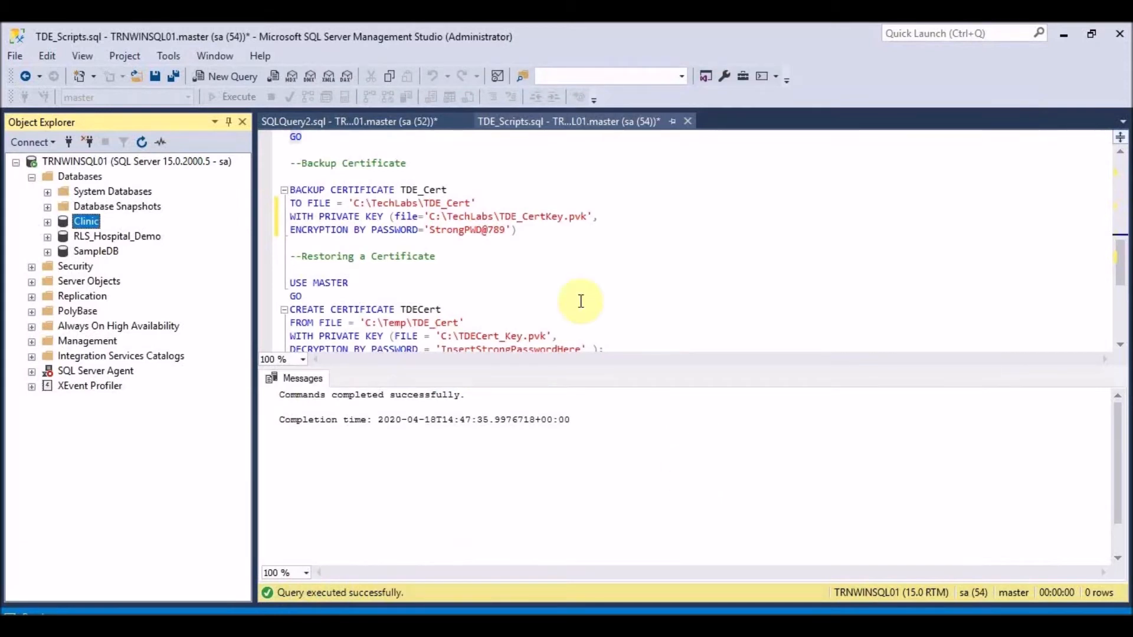
# - Select the new Clinic_TDE.bak (4,569 KB) in the TechLabs folder
pyautogui.hotkey('alt', 'Tab')
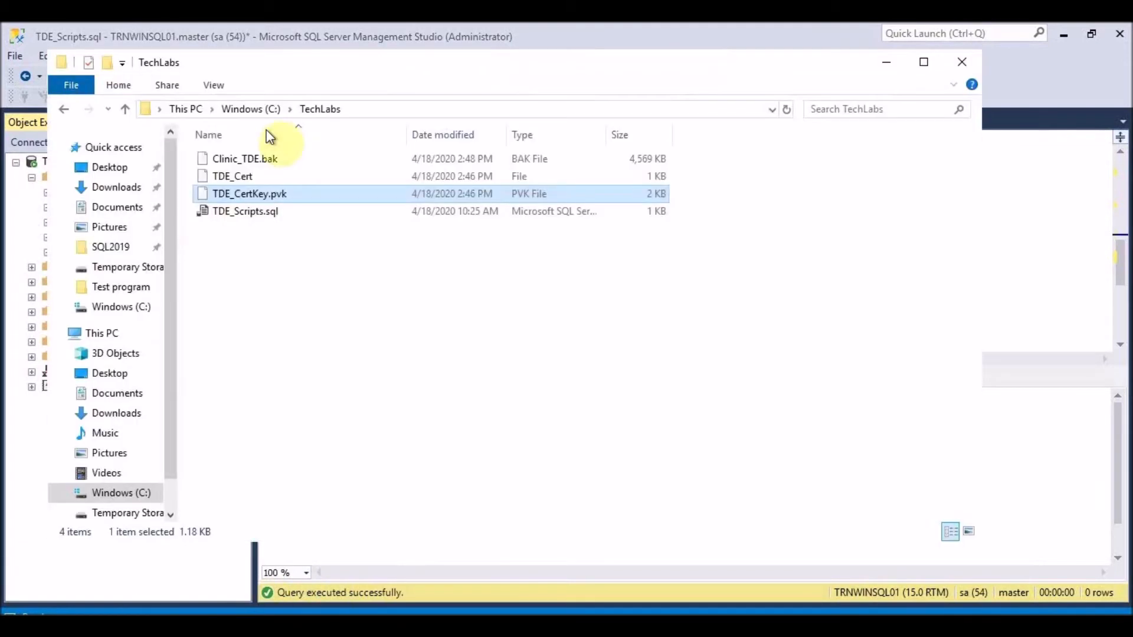
pyautogui.click(274, 160)
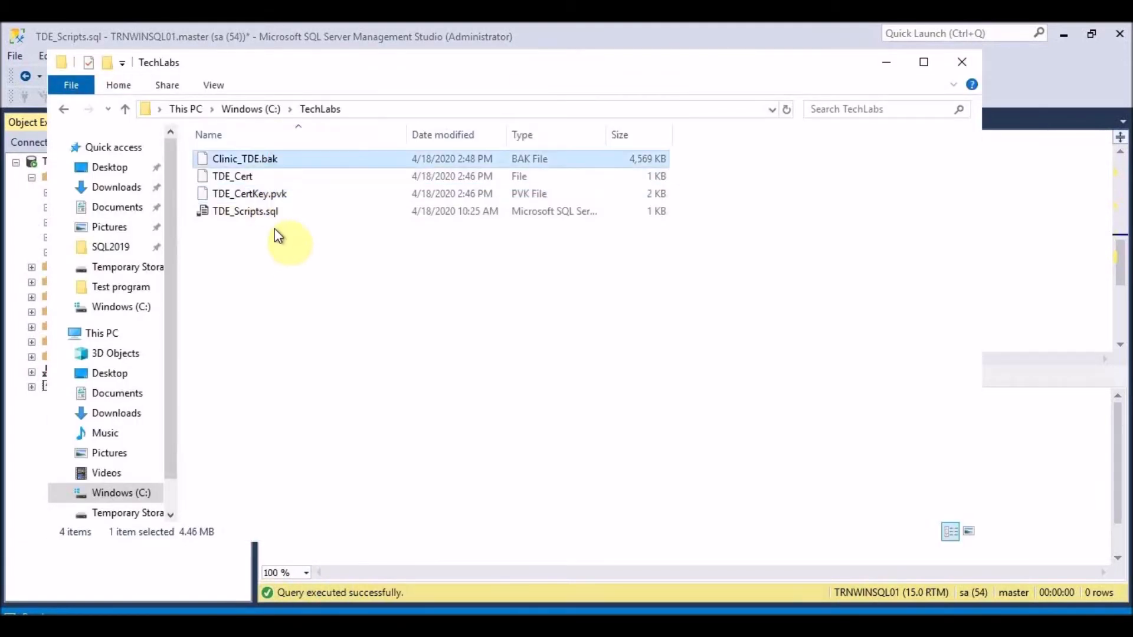
pyautogui.keyDown('shift'); pyautogui.click(268, 193); pyautogui.keyUp('shift')
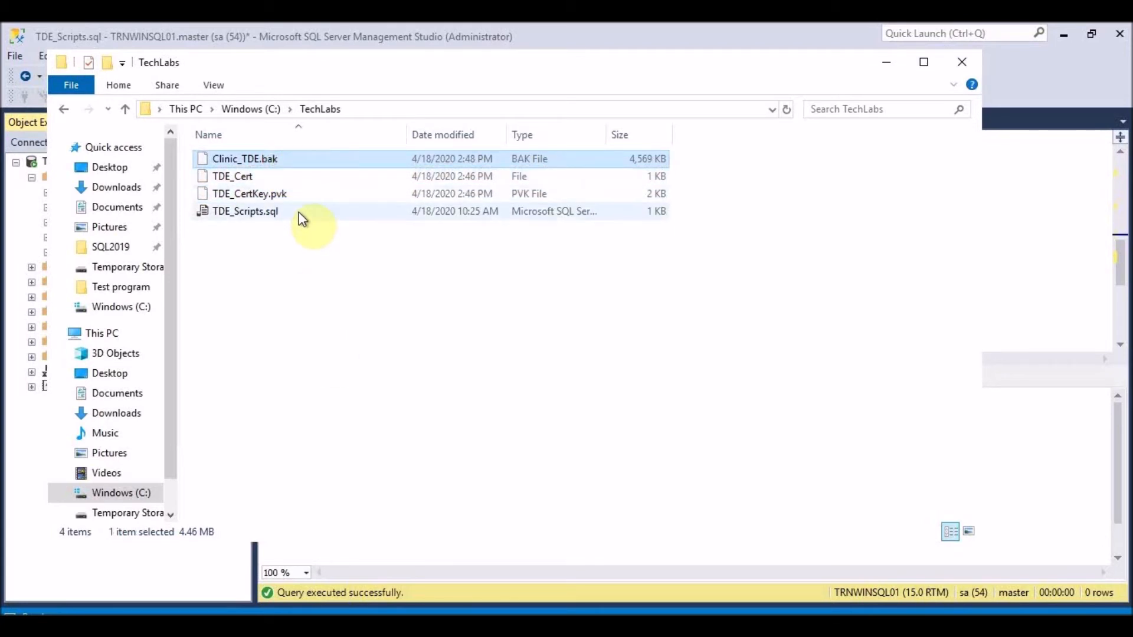
pyautogui.moveTo(620, 25)
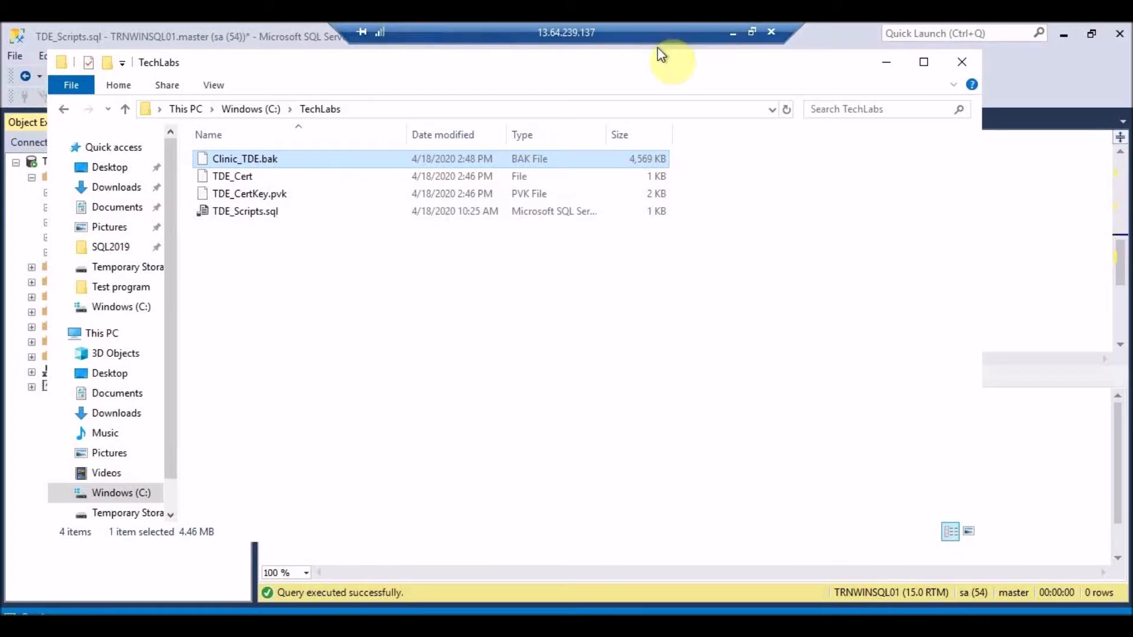
# - Minimize the Remote Desktop session and bring up the local TDE project folder
pyautogui.click(733, 37)
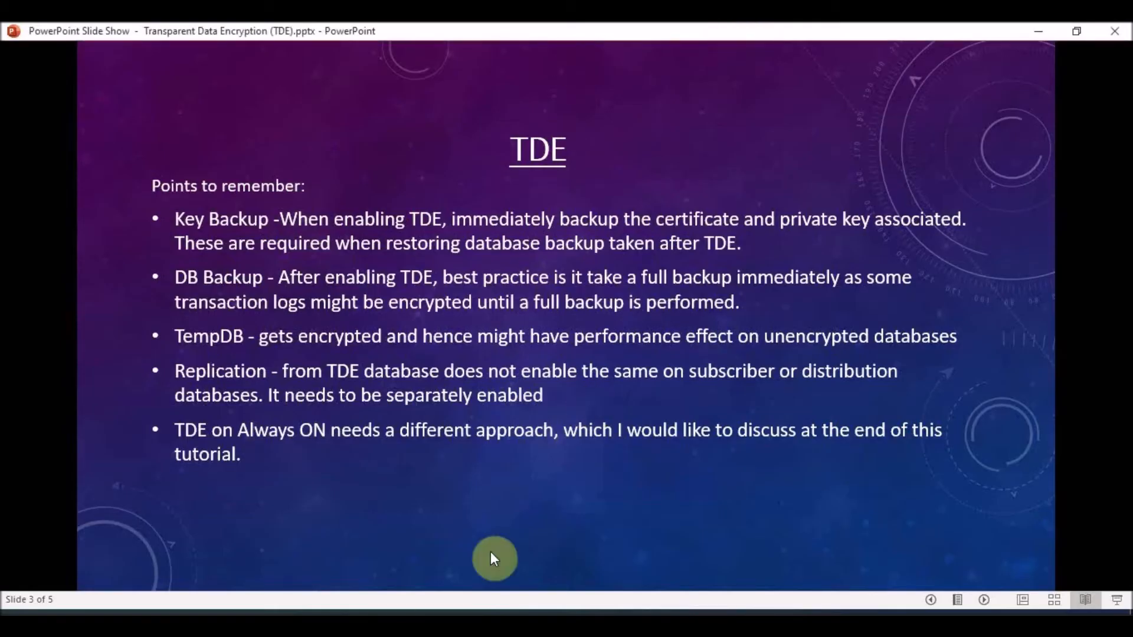
pyautogui.moveTo(588, 625)
pyautogui.moveTo(195, 615)
pyautogui.click(171, 581)
pyautogui.click(353, 214)
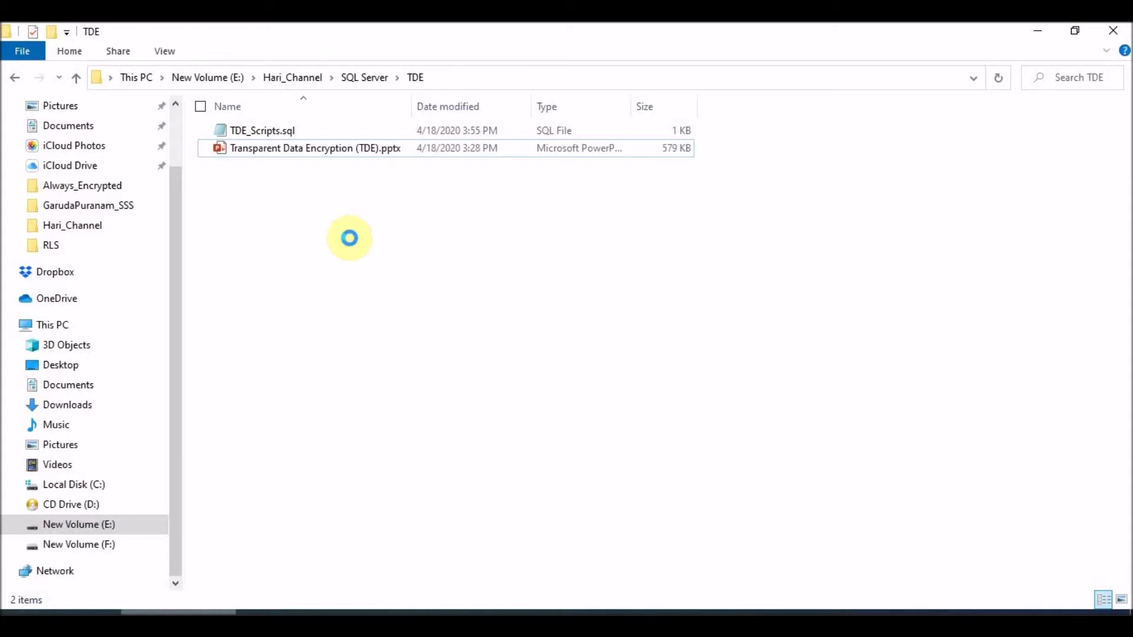
# - Paste Clinic_TDE.bak into the local TDE folder
pyautogui.hotkey('ctrl', 'v')
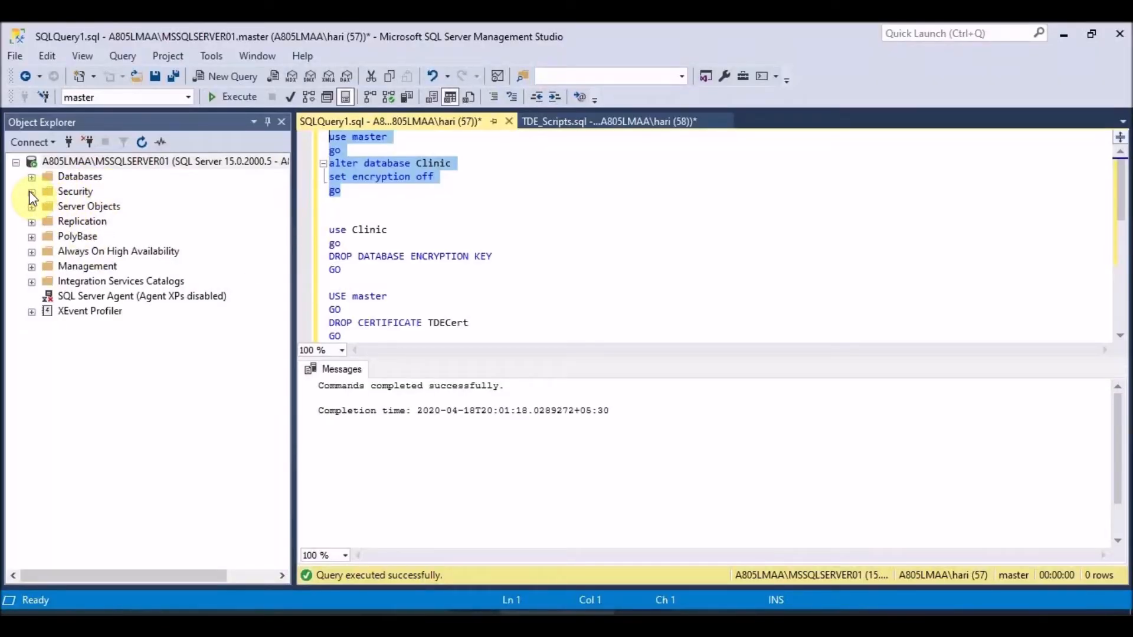
# - Delete the Clinic database from the second server, closing its existing connections first
pyautogui.click(147, 163)
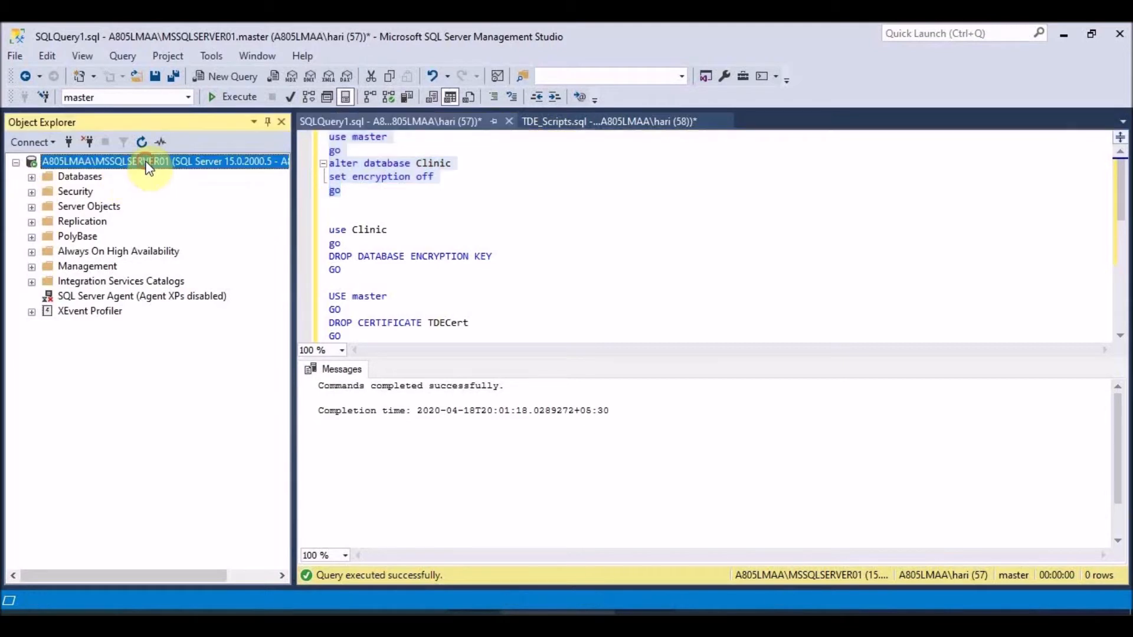
pyautogui.click(31, 176)
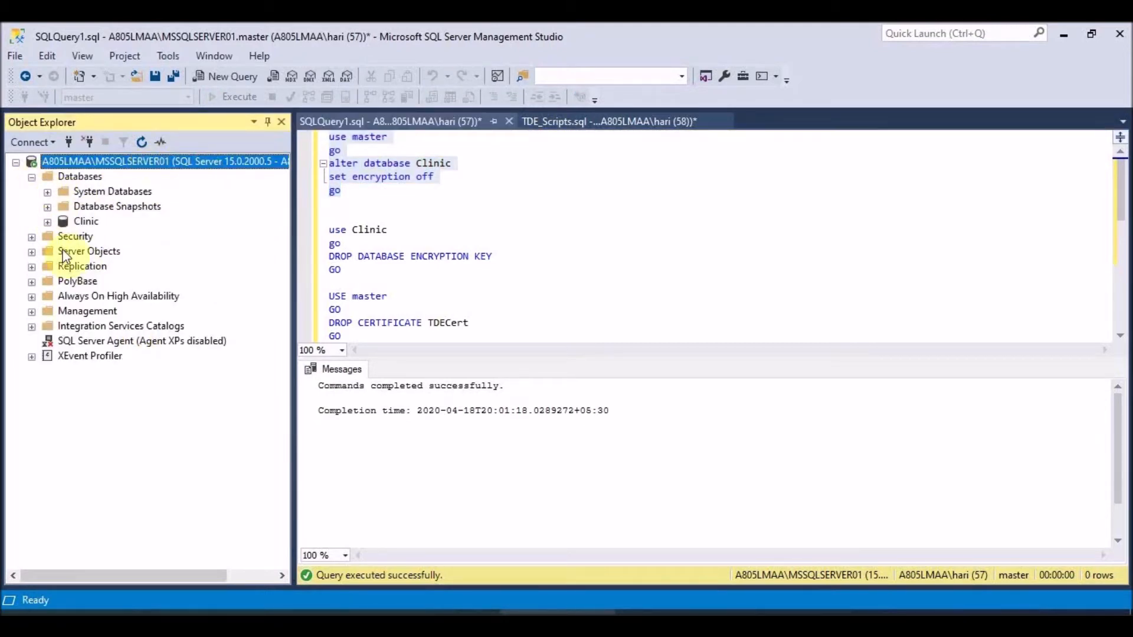
pyautogui.click(87, 223)
pyautogui.rightClick(85, 224)
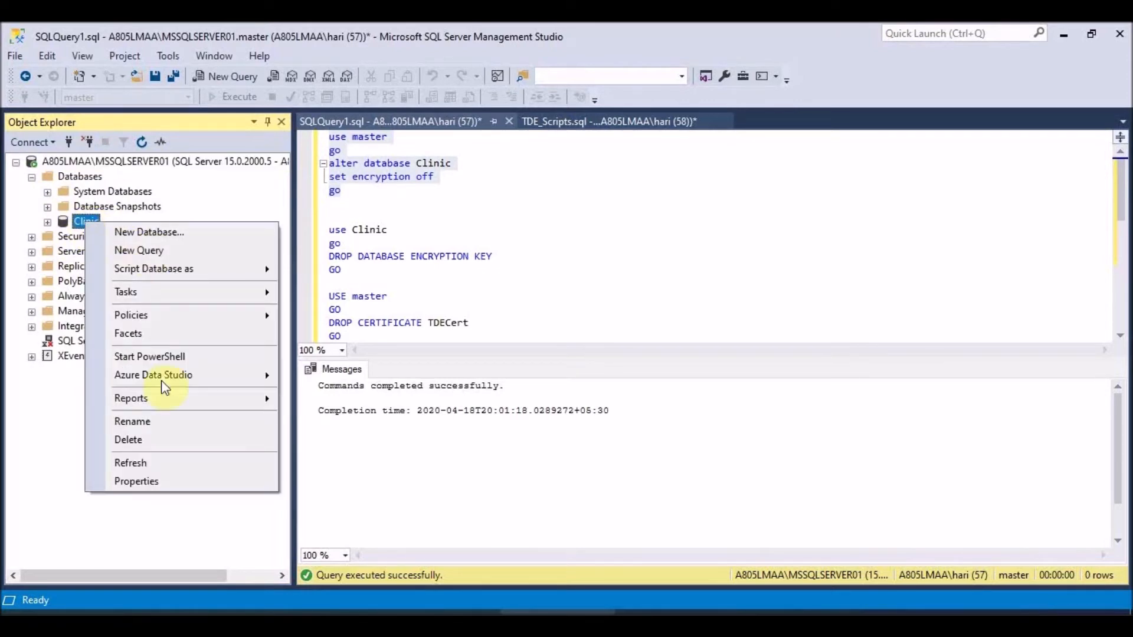
pyautogui.click(149, 442)
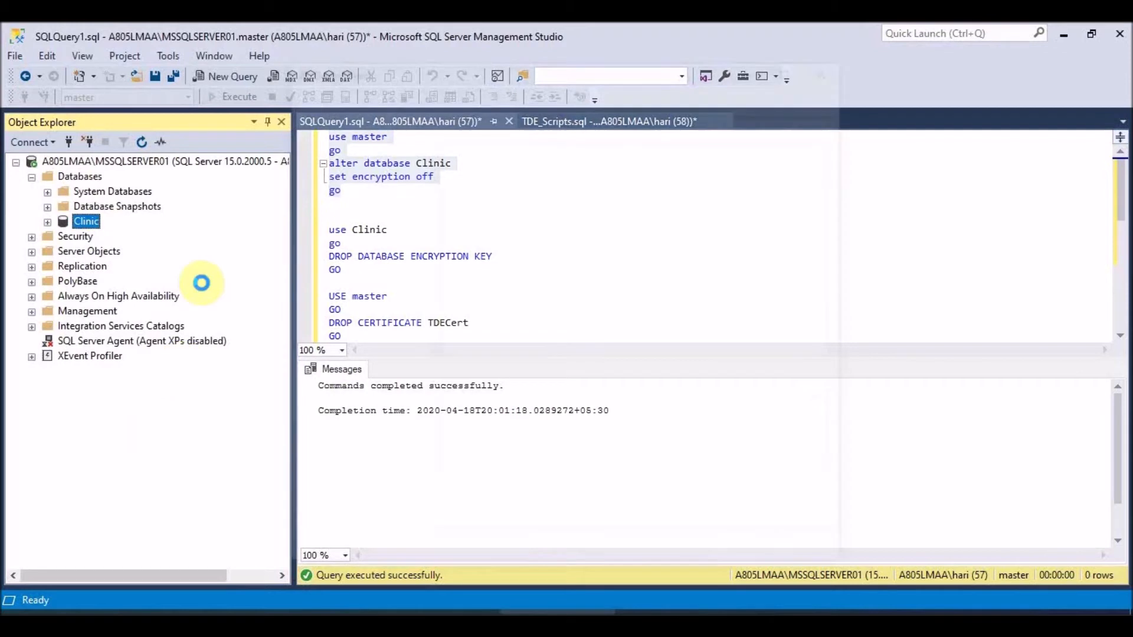
pyautogui.click(500, 515)
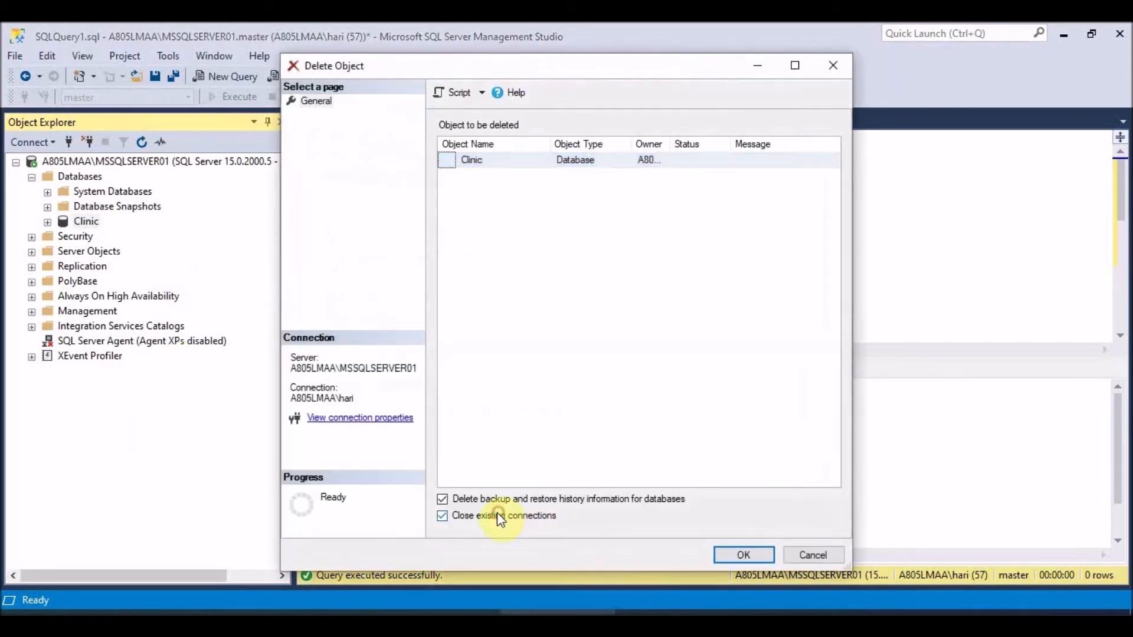
pyautogui.click(741, 557)
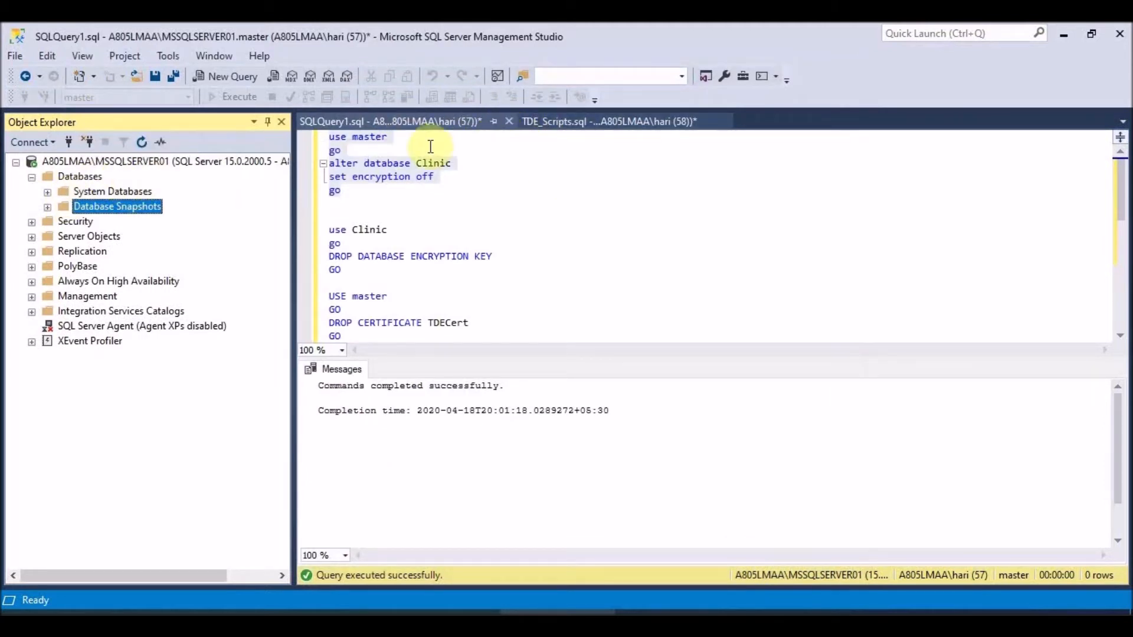
# - Start a database restore from the Databases folder using a Device source and browse for the backup
pyautogui.click(609, 129)
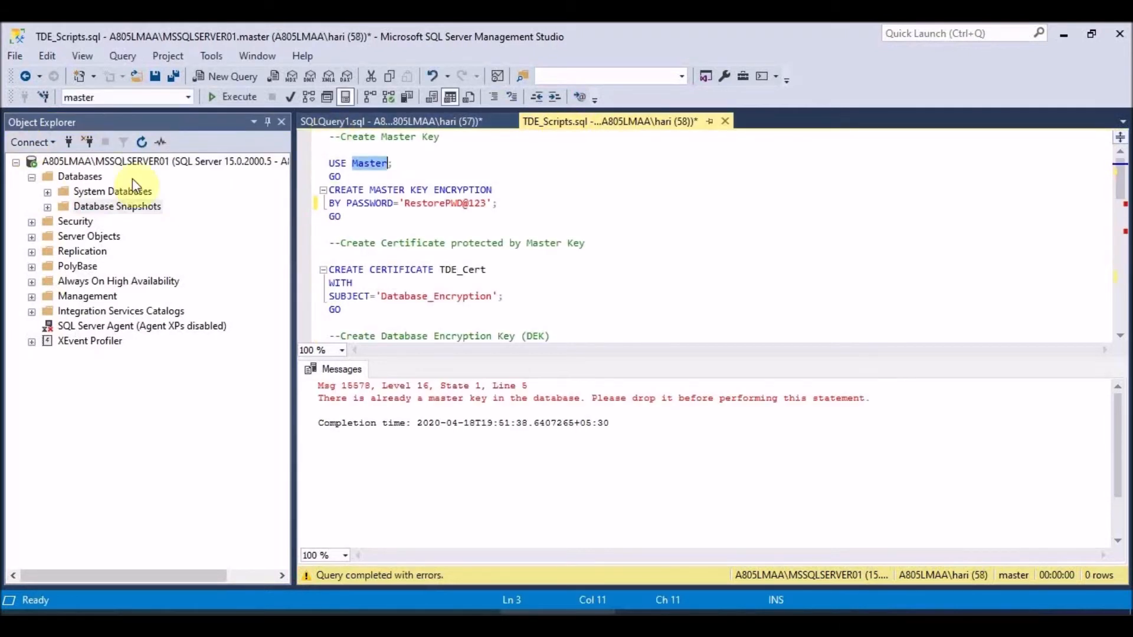
pyautogui.rightClick(73, 176)
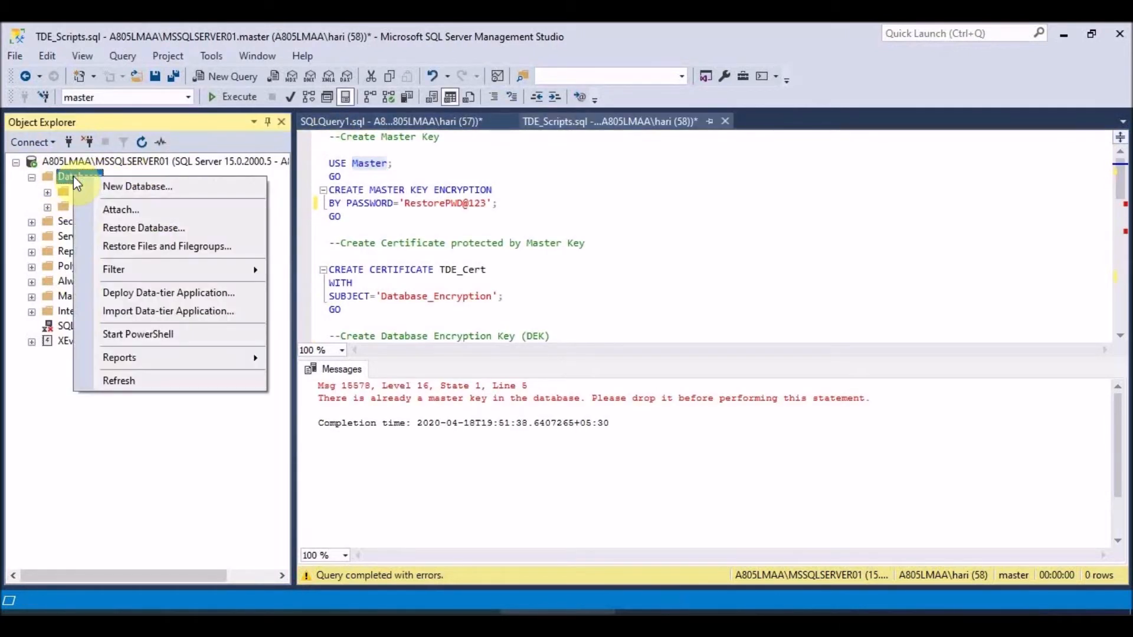
pyautogui.click(143, 229)
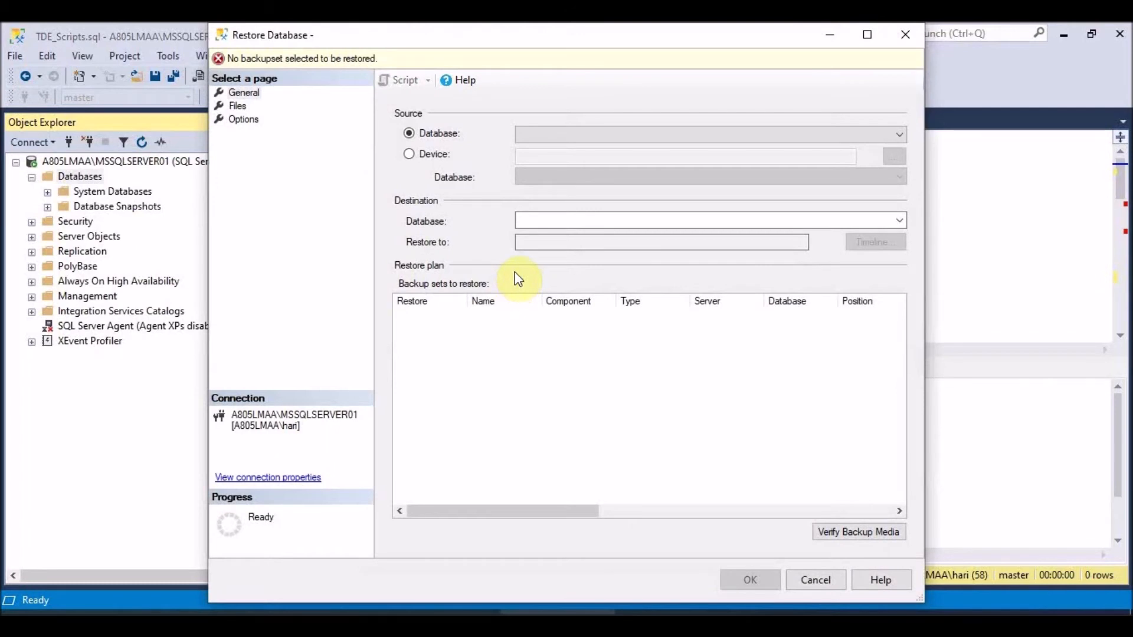
pyautogui.click(430, 154)
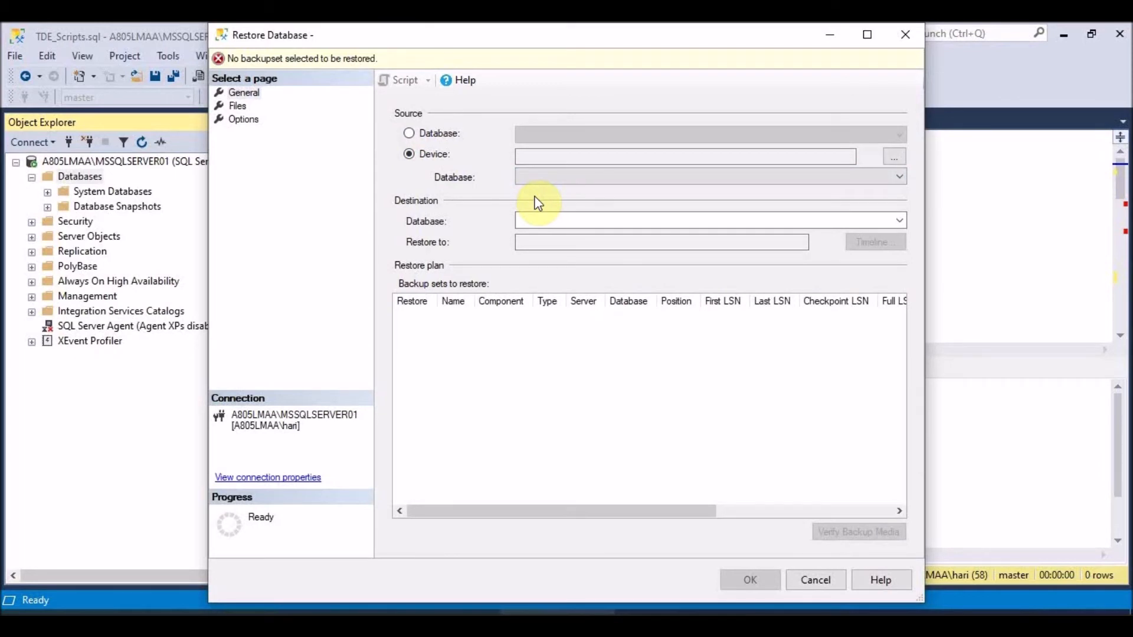
pyautogui.click(894, 156)
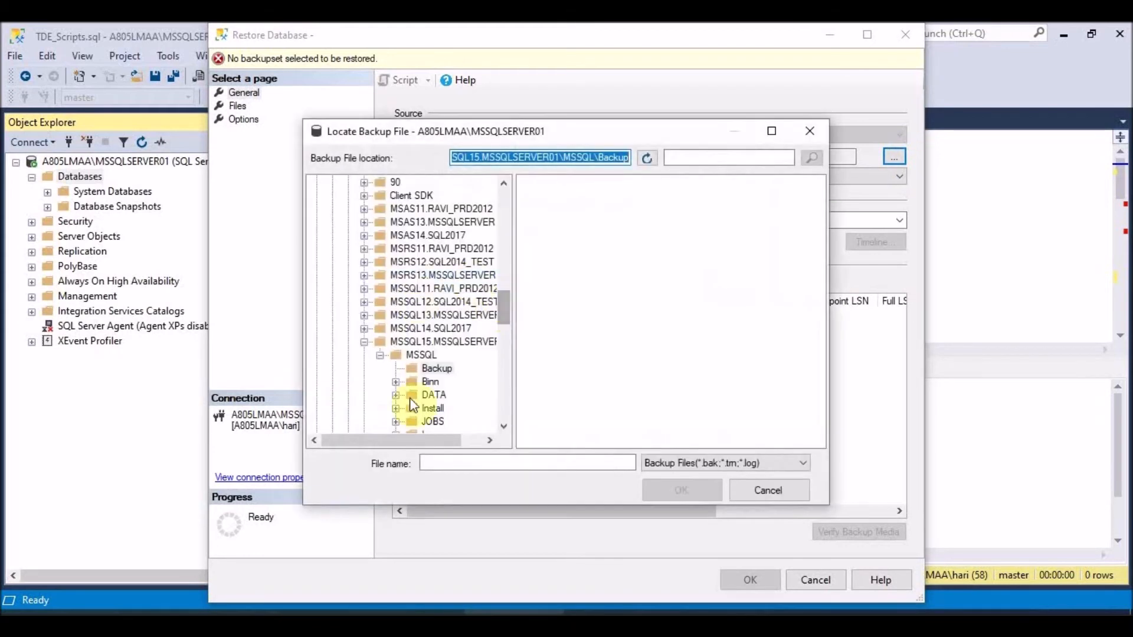
# - Choose E:\Hari_Channel\SQL Server\TDE\Clinic_TDE.bak as the backup file for the restore
pyautogui.click(506, 392)
pyautogui.moveTo(505, 329); pyautogui.dragTo(506, 407)
pyautogui.click(346, 408)
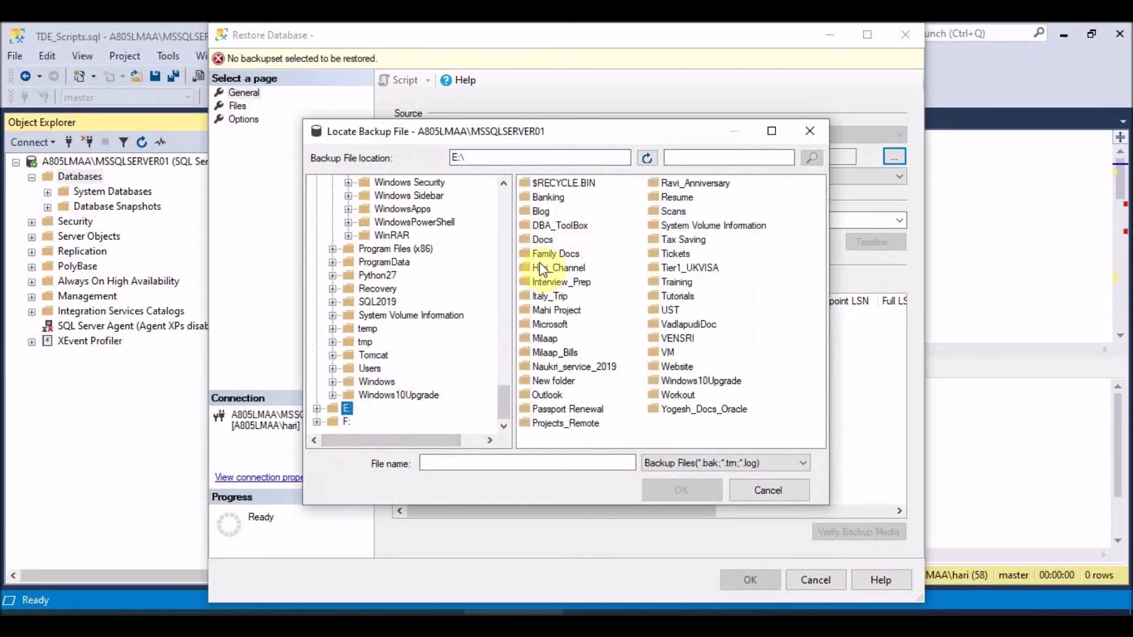
pyautogui.doubleClick(550, 270)
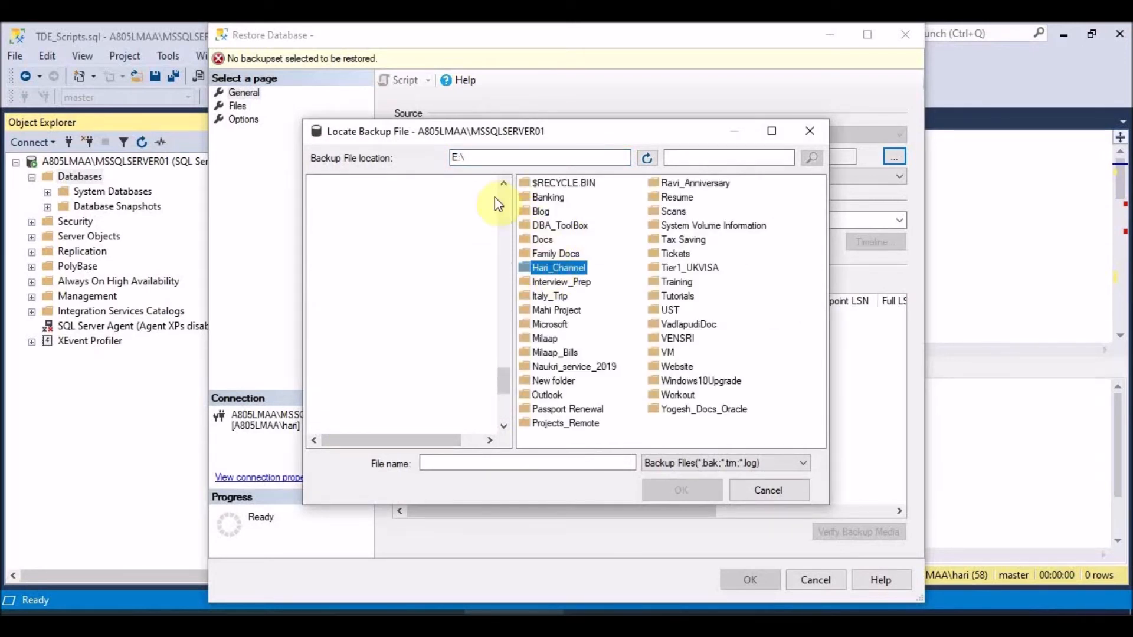
pyautogui.doubleClick(560, 199)
pyautogui.doubleClick(537, 211)
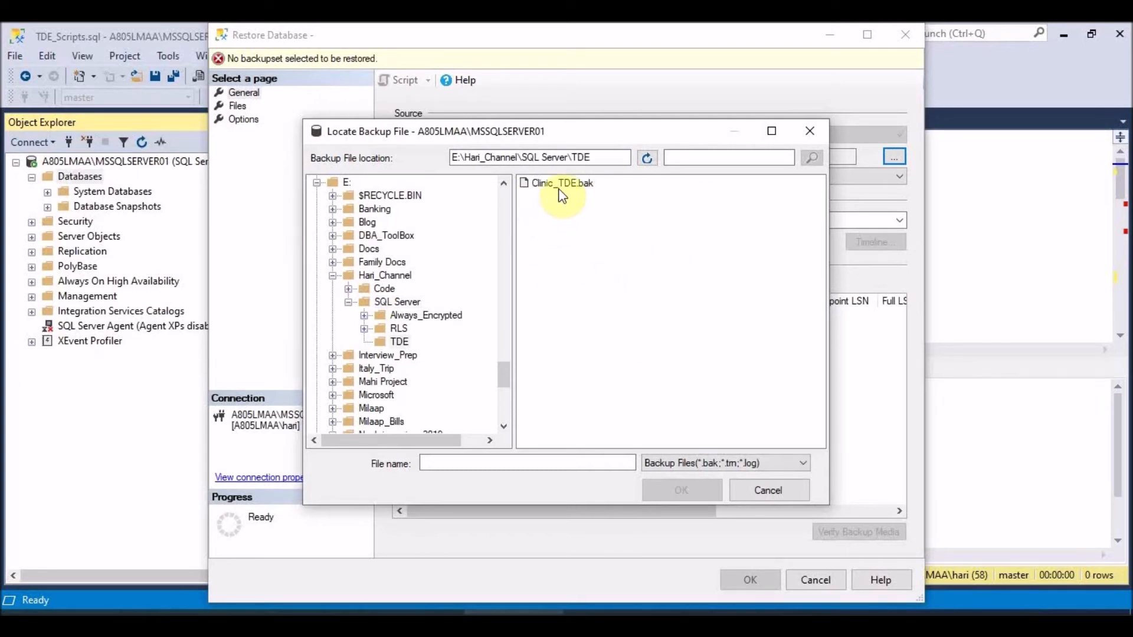
pyautogui.click(560, 185)
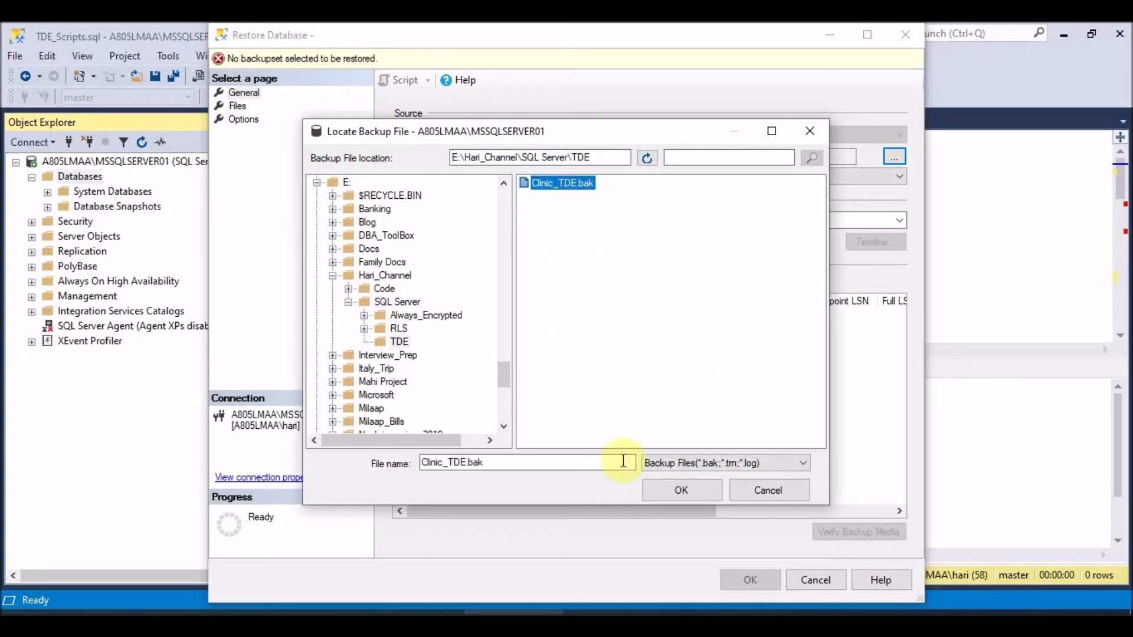
pyautogui.click(684, 490)
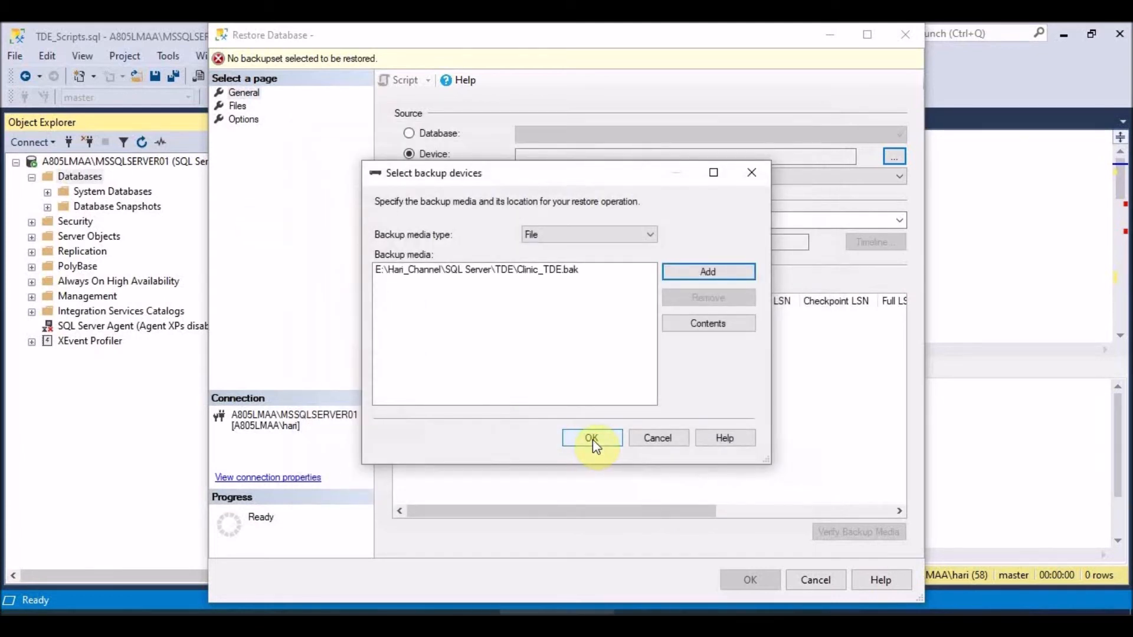
# - Load the Clinic_TDE.bak backup set, attempt the restore, review the missing-certificate error, and cancel
pyautogui.click(592, 440)
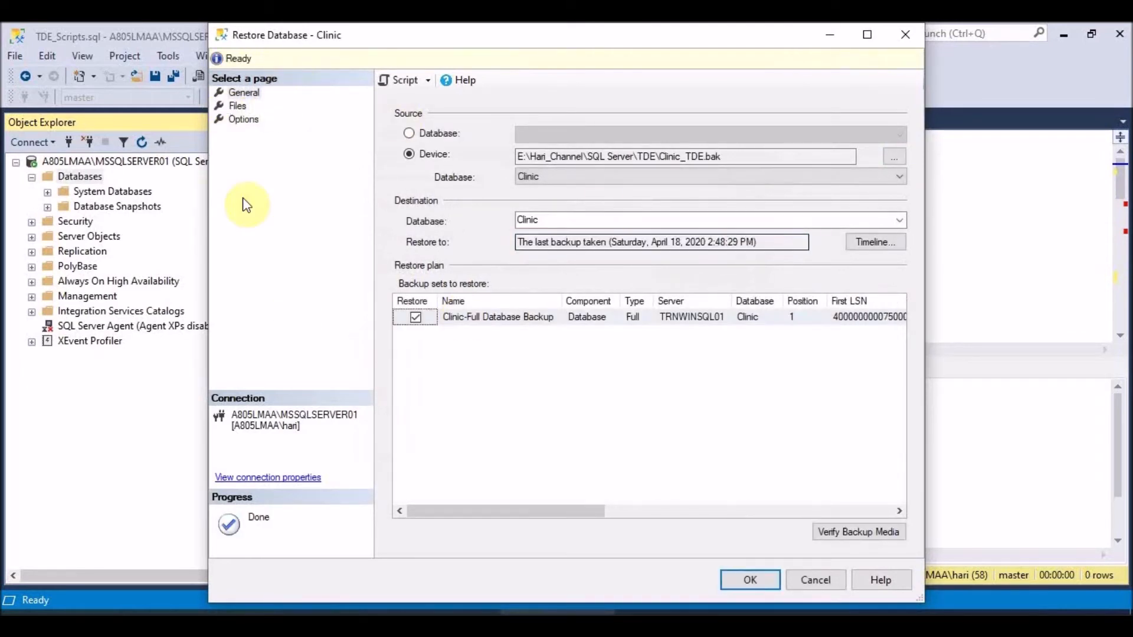
pyautogui.click(239, 106)
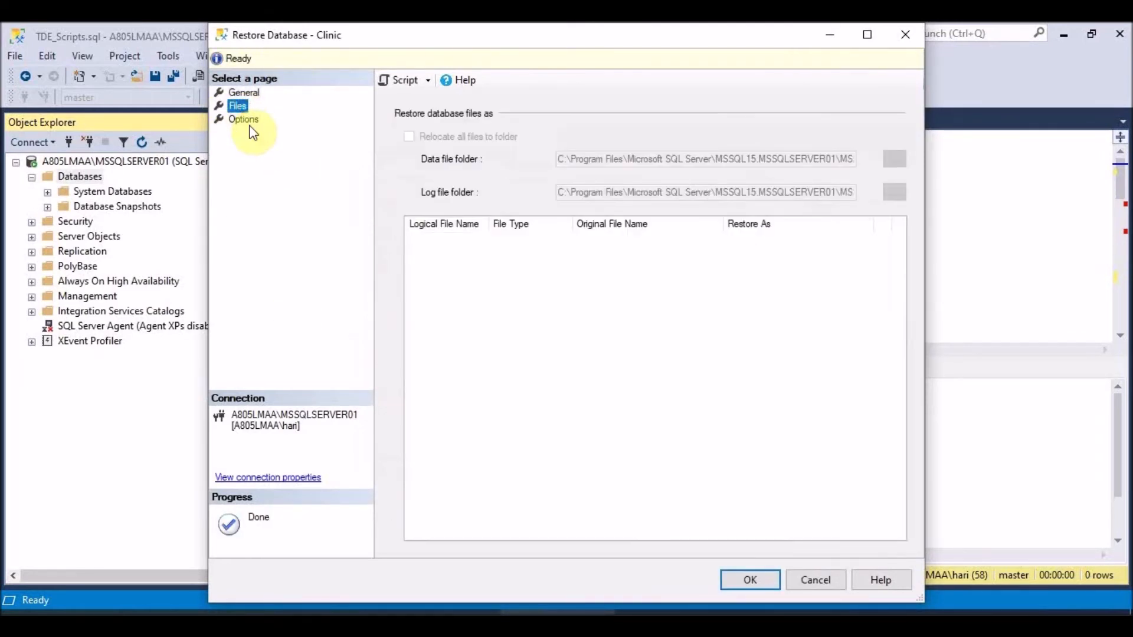
pyautogui.click(249, 122)
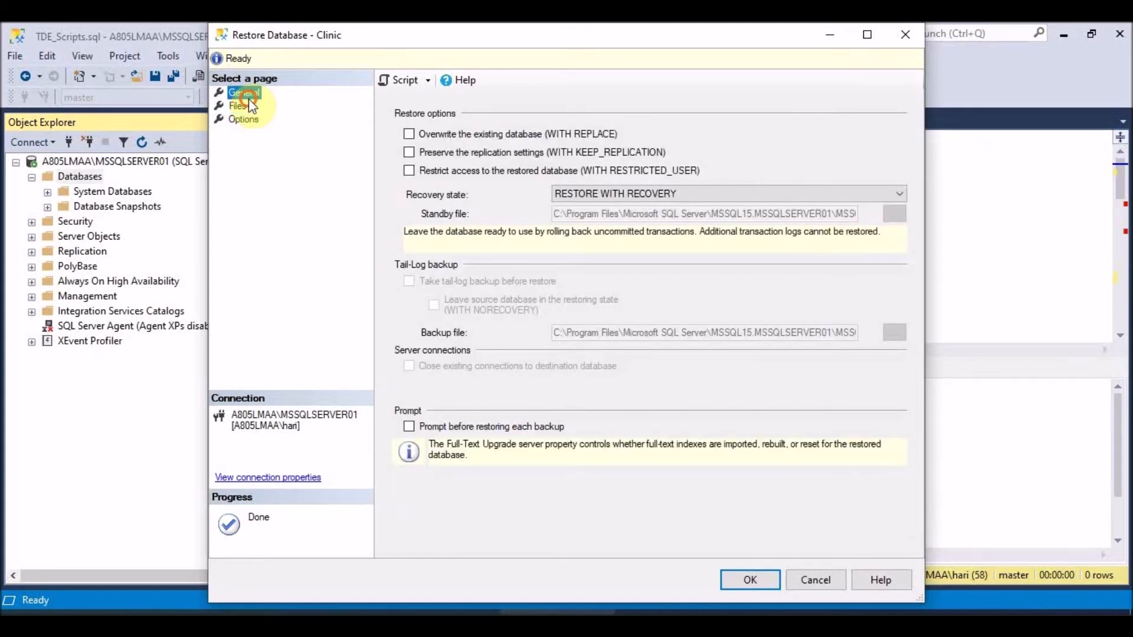
pyautogui.click(249, 97)
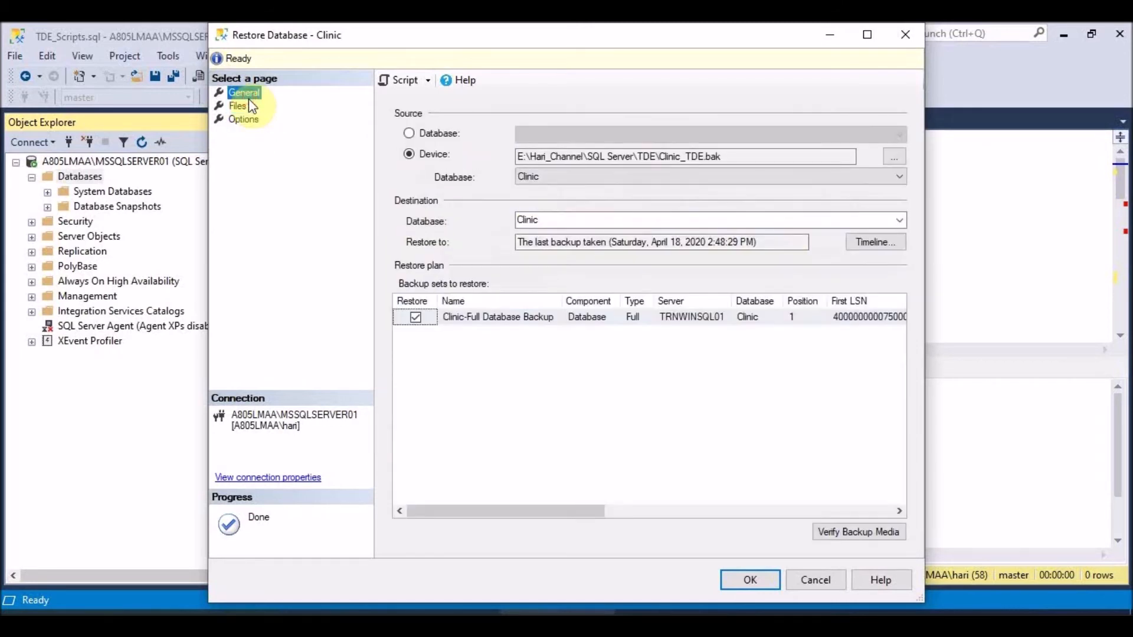
pyautogui.click(750, 581)
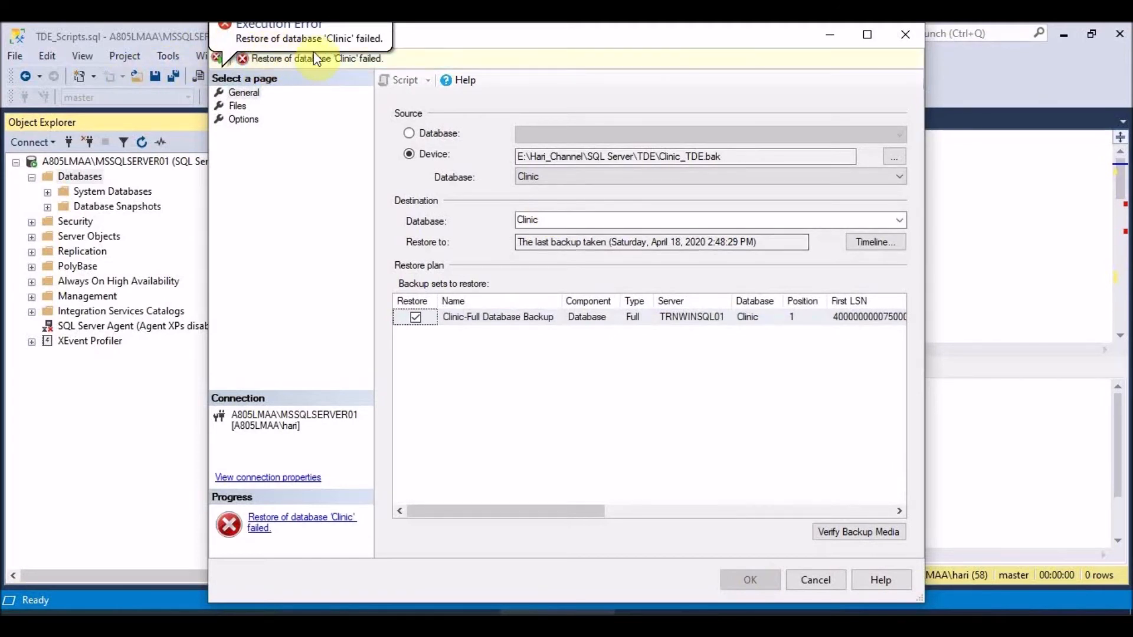
pyautogui.click(306, 519)
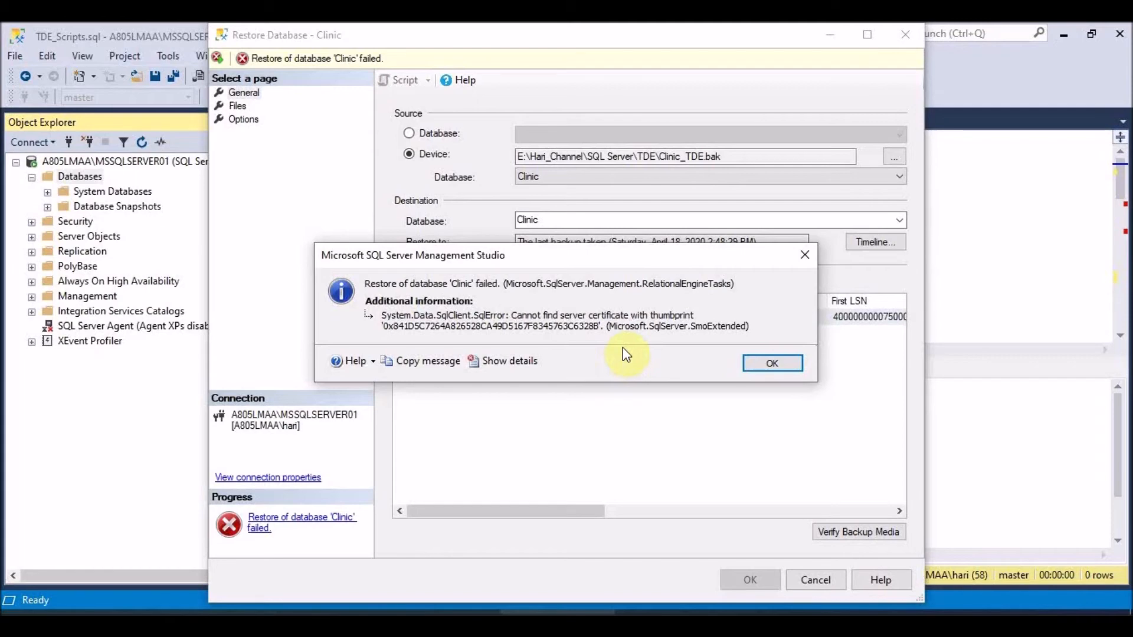
pyautogui.click(777, 365)
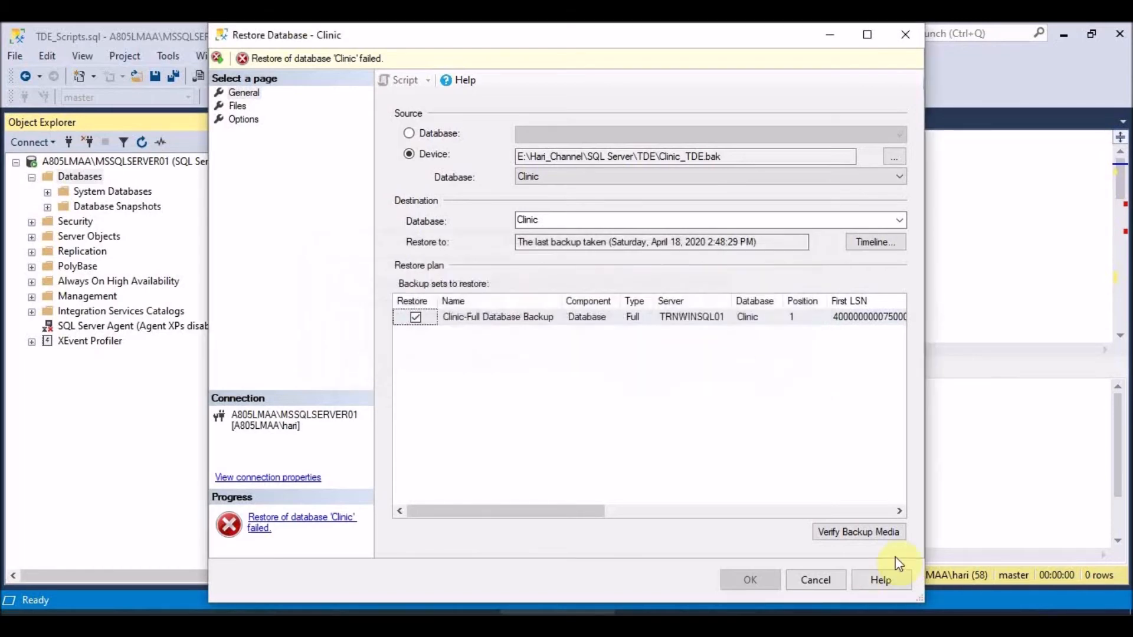
pyautogui.click(811, 580)
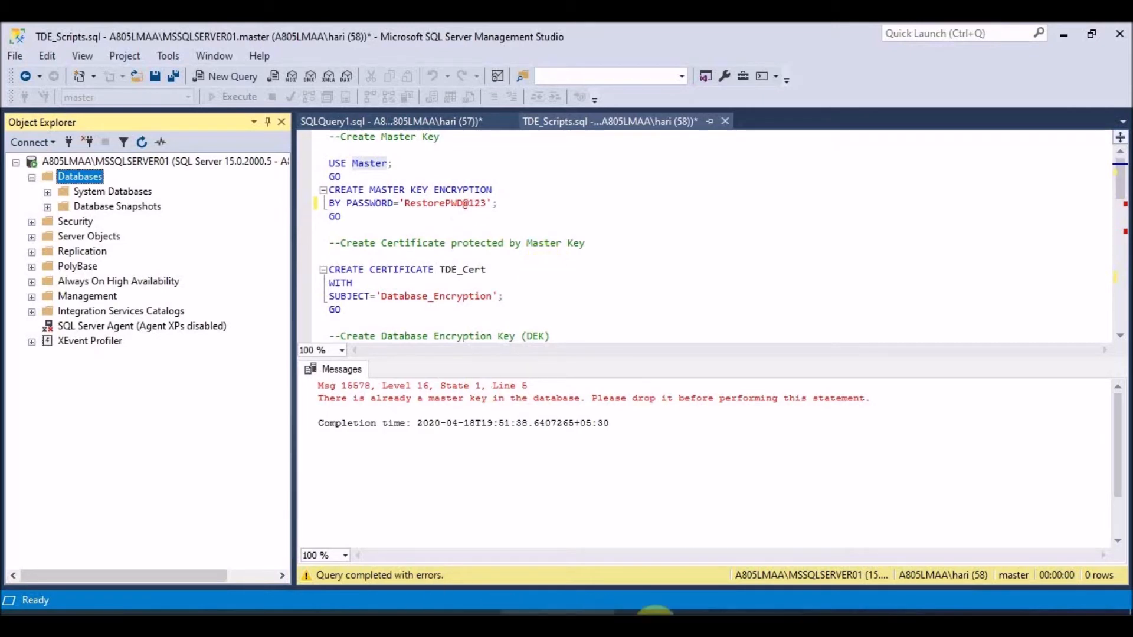
# - On the remote source server, select the TDE_Cert and TDE_CertKey.pvk files, then return locally
pyautogui.click(276, 623)
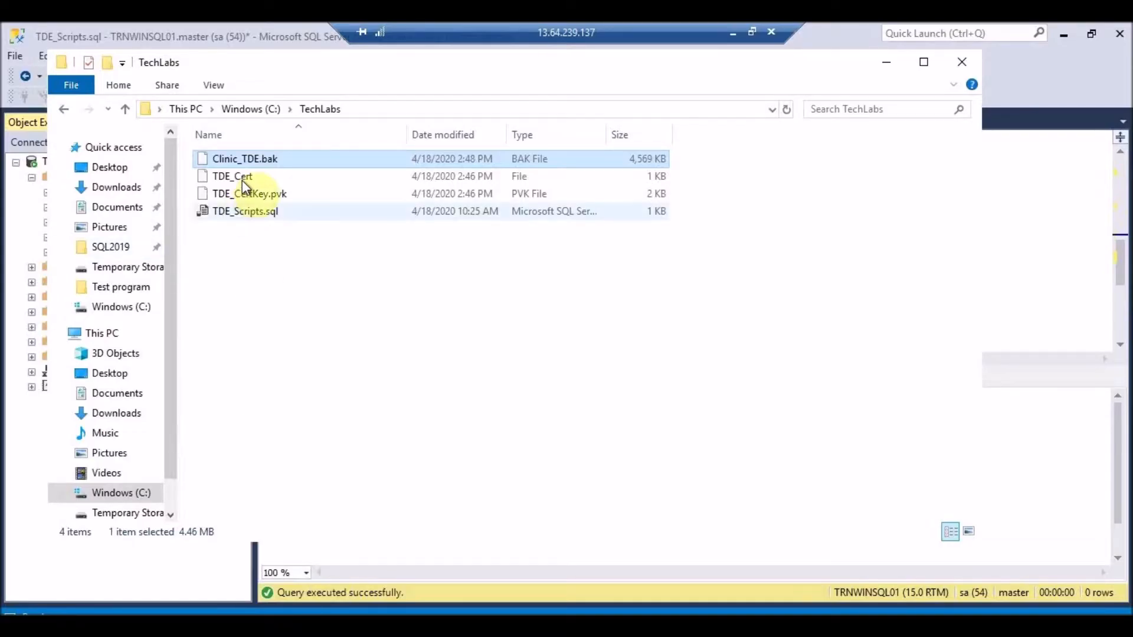
pyautogui.click(243, 179)
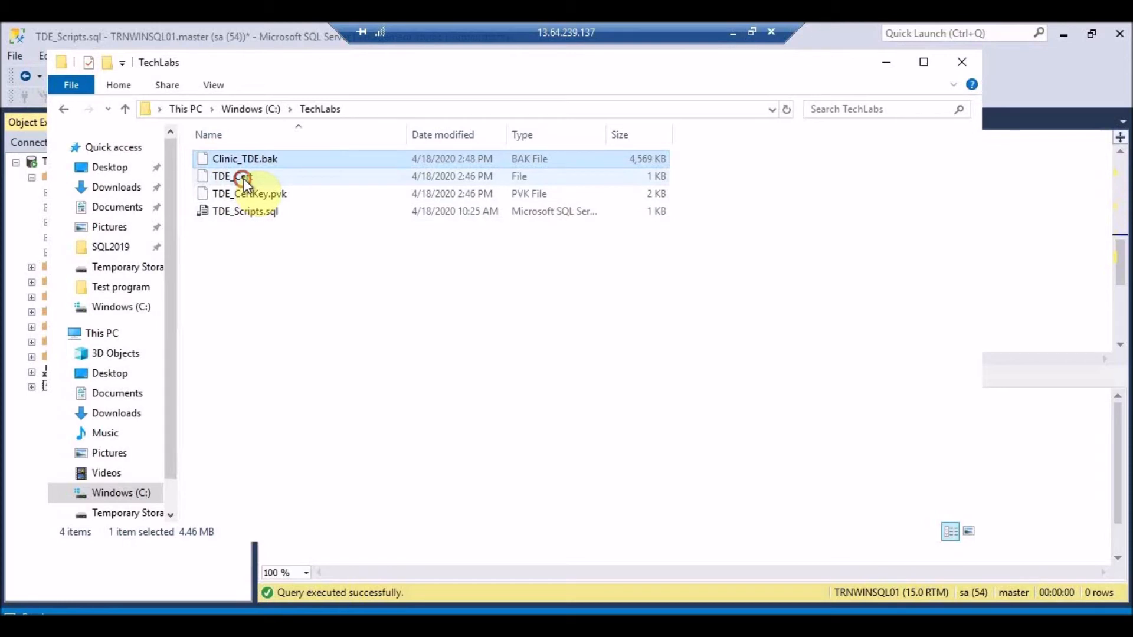
pyautogui.keyDown('ctrl'); pyautogui.click(256, 195); pyautogui.keyUp('ctrl')
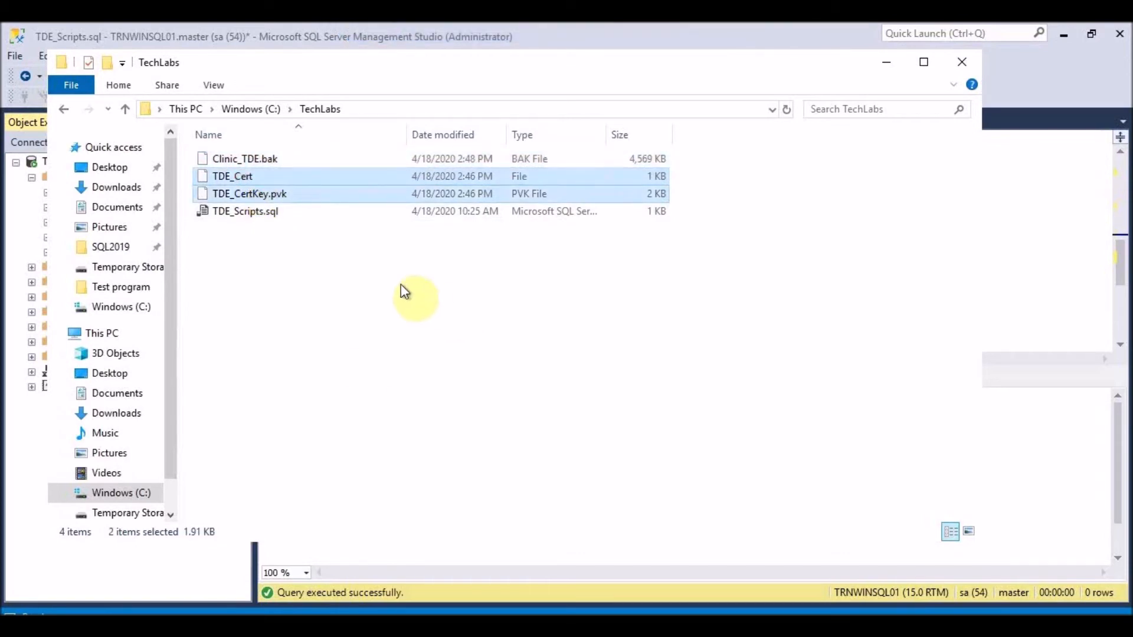
pyautogui.moveTo(674, 24)
pyautogui.click(729, 36)
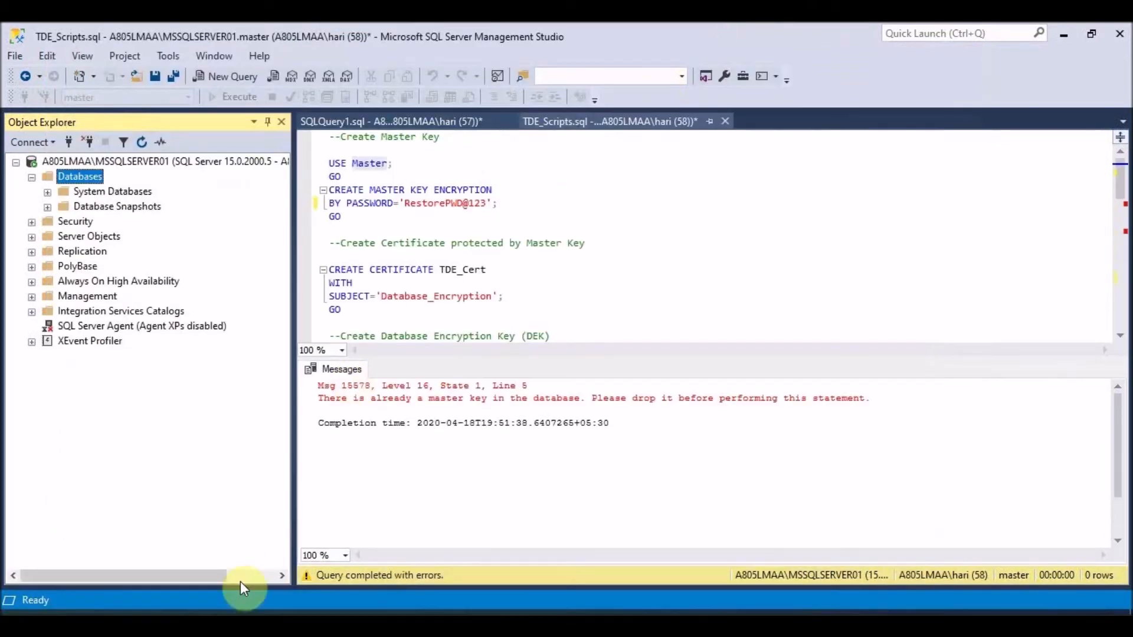
# - Rerun USE Master with CREATE MASTER KEY ENCRYPTION successfully, then select the CREATE CERTIFICATE block
pyautogui.click(171, 615)
pyautogui.click(338, 275)
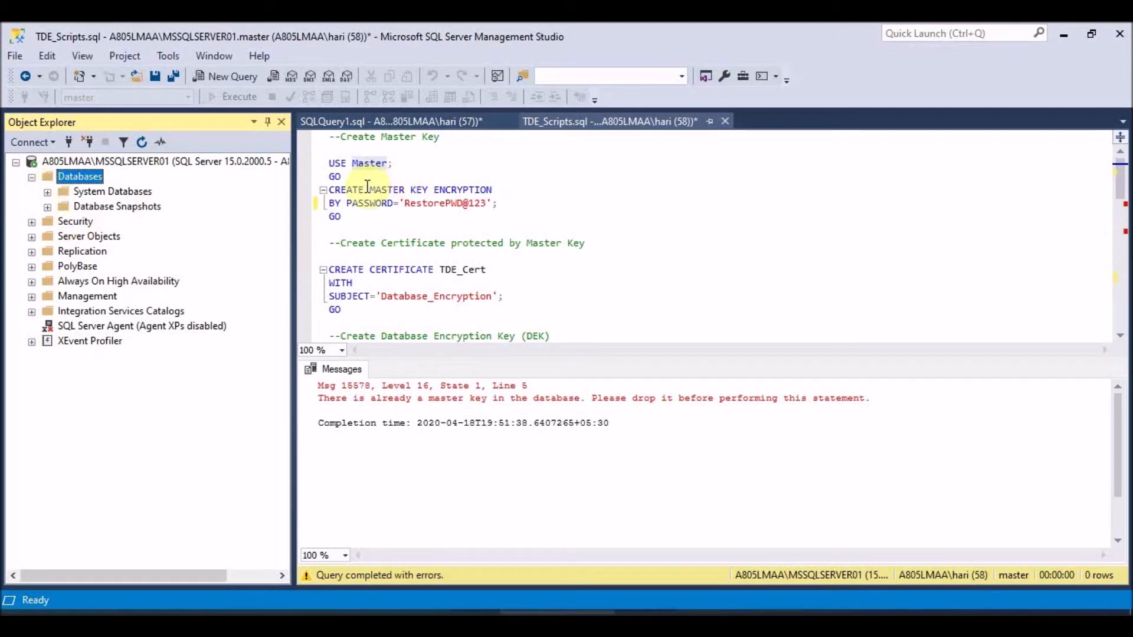
pyautogui.click(335, 226)
pyautogui.click(348, 216)
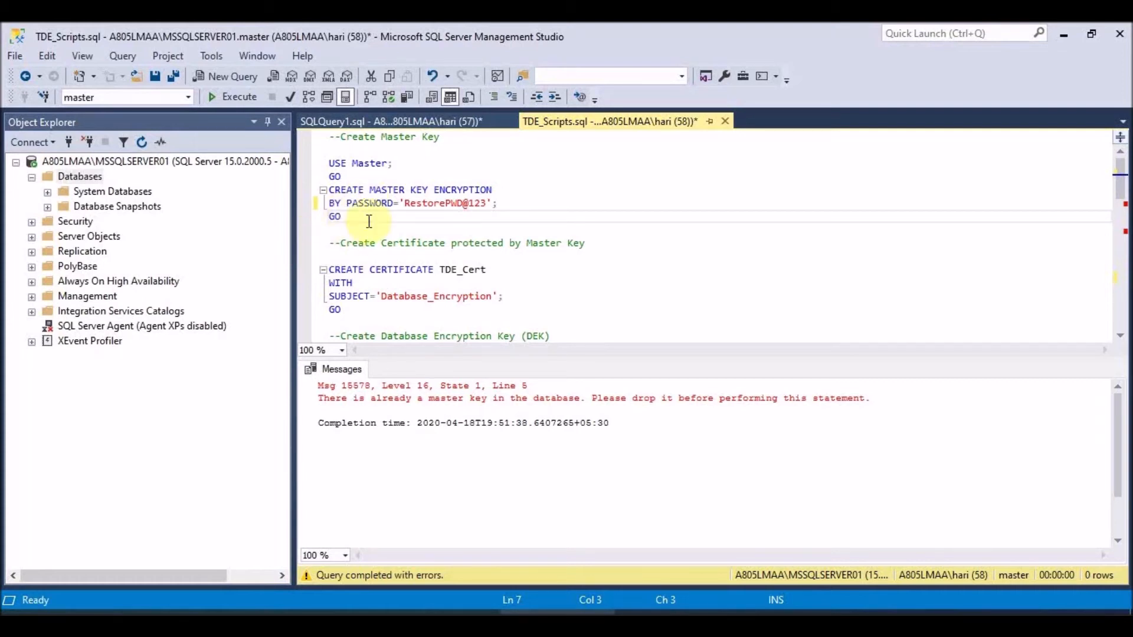
pyautogui.moveTo(343, 217); pyautogui.dragTo(329, 163)
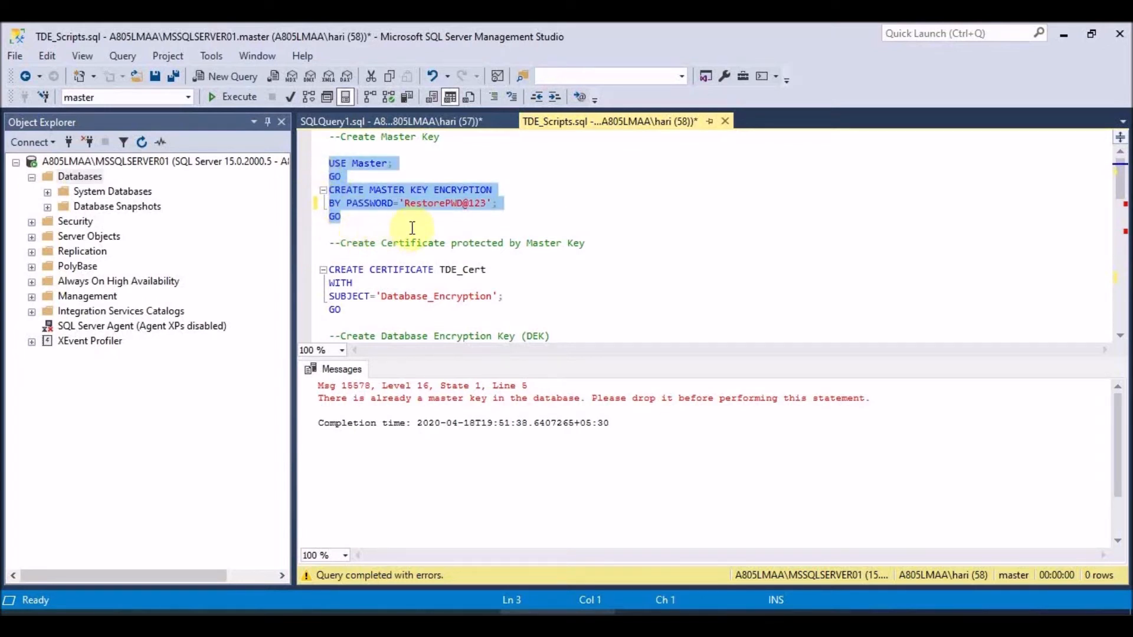
pyautogui.click(225, 101)
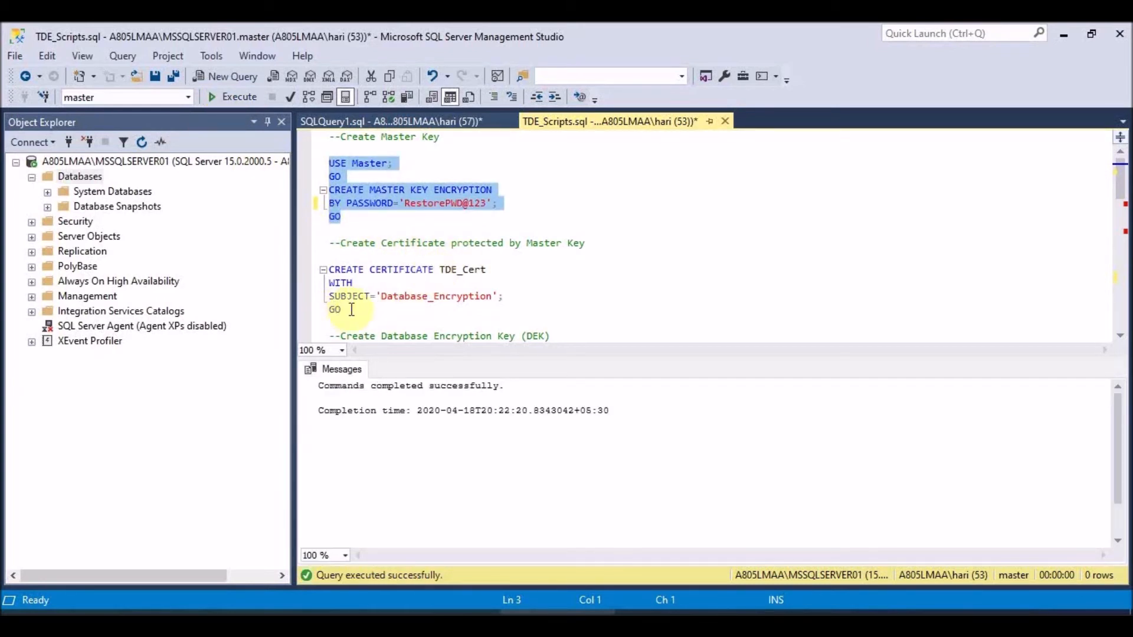
pyautogui.moveTo(350, 310); pyautogui.dragTo(338, 268)
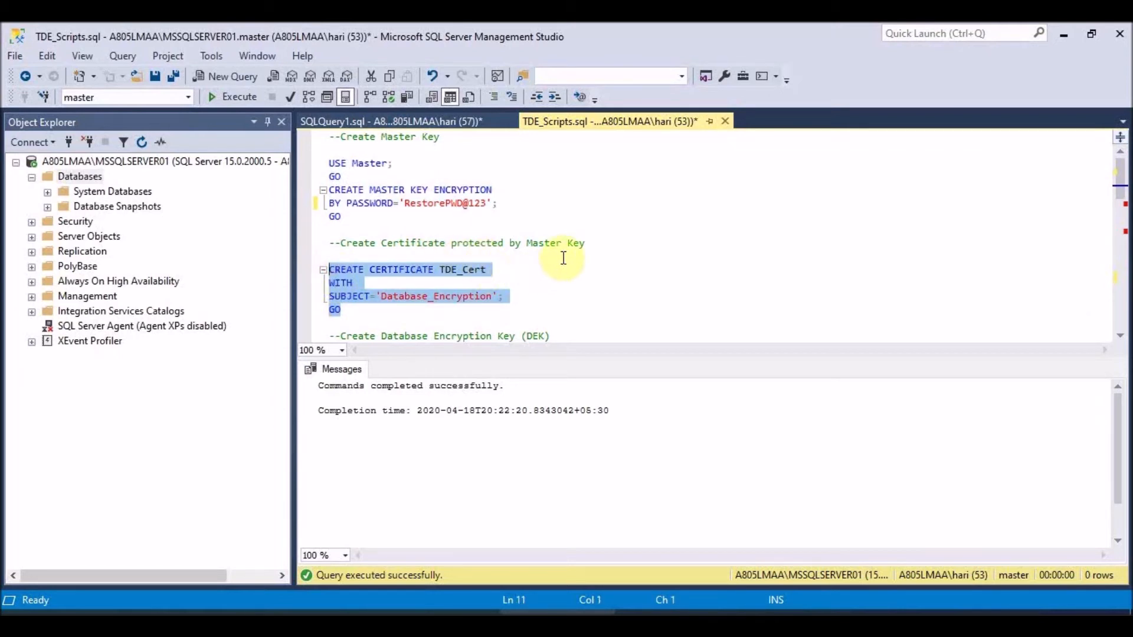
# - Execute the USE MASTER / CREATE CERTIFICATE TDECert FROM FILE block using the E:\Hari_Channel\SQL Server\TDE files
pyautogui.scroll(-9, 564, 258)
pyautogui.scroll(-3, 569, 260)
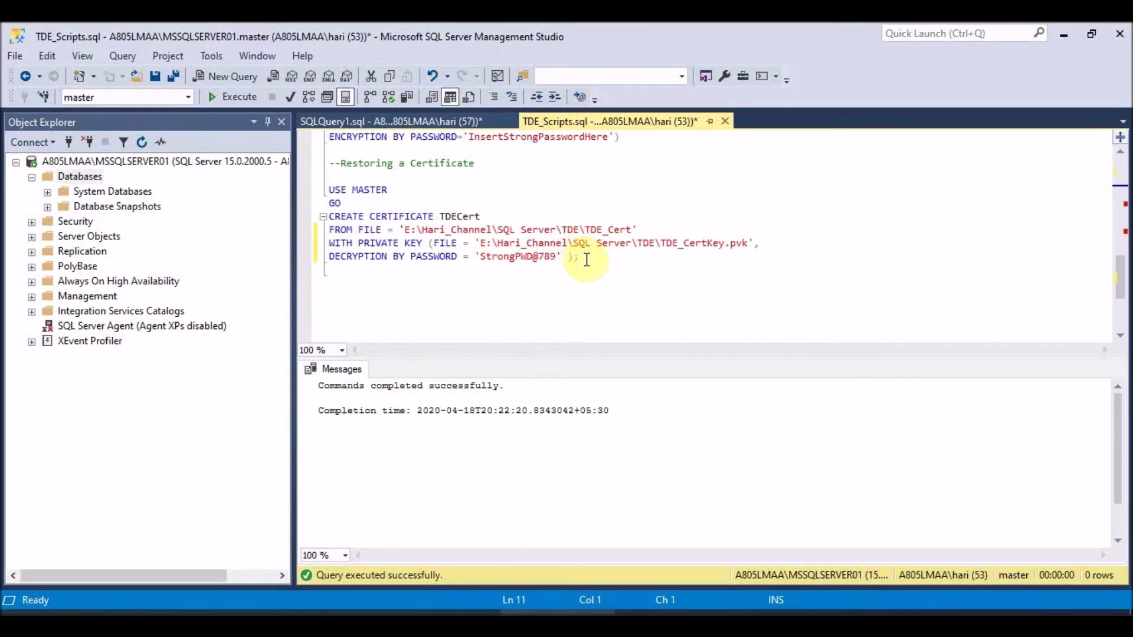
pyautogui.click(586, 259)
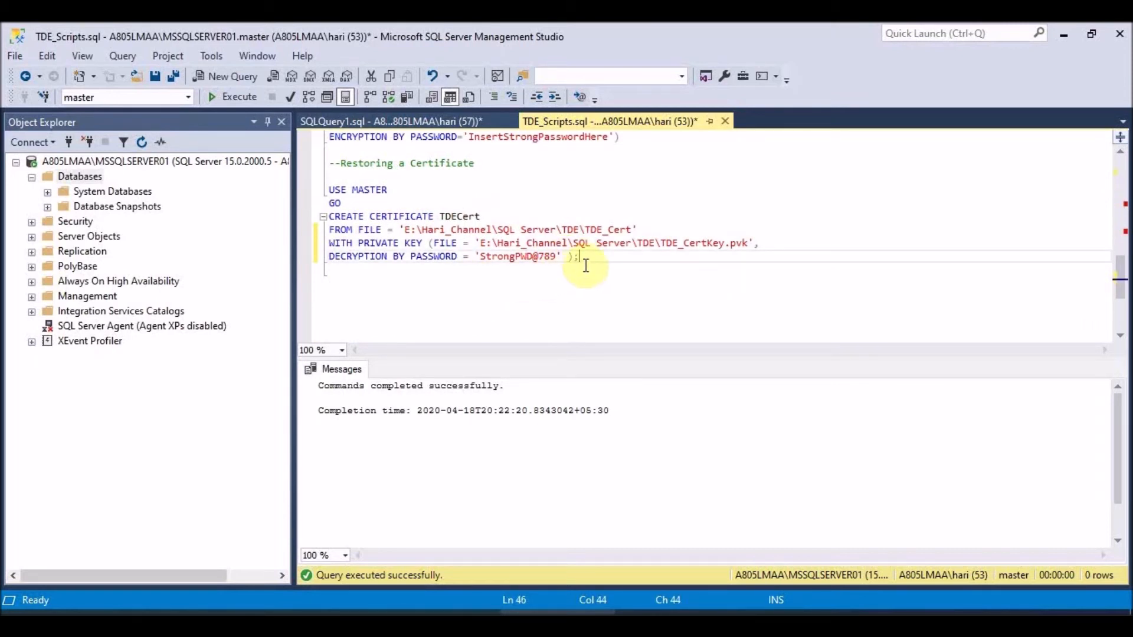
pyautogui.moveTo(581, 257); pyautogui.dragTo(358, 161)
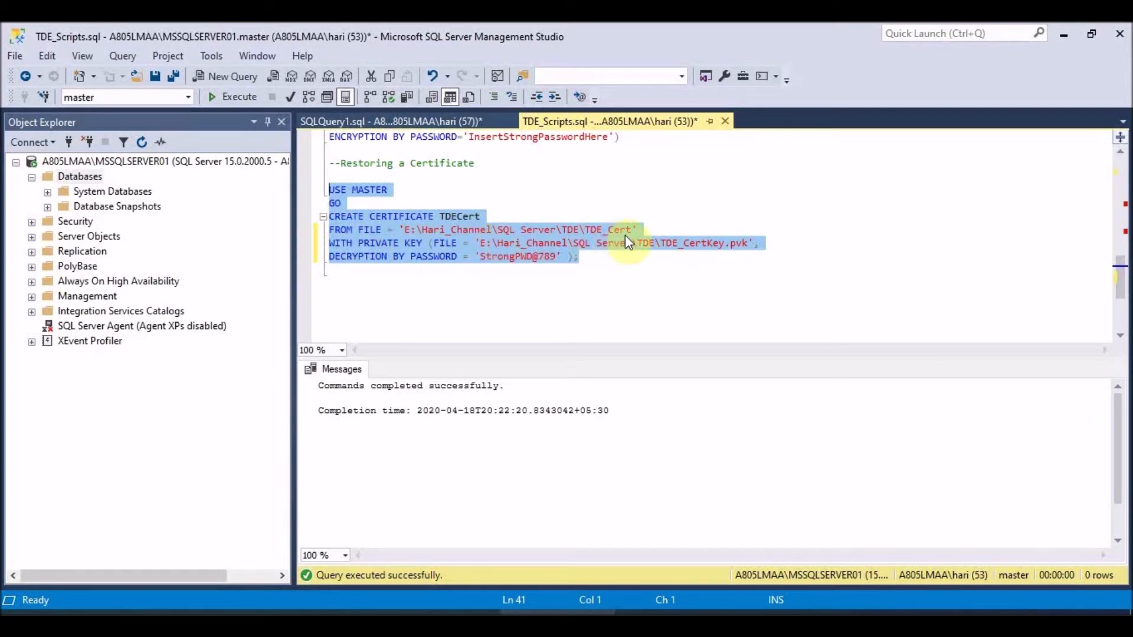
pyautogui.click(178, 614)
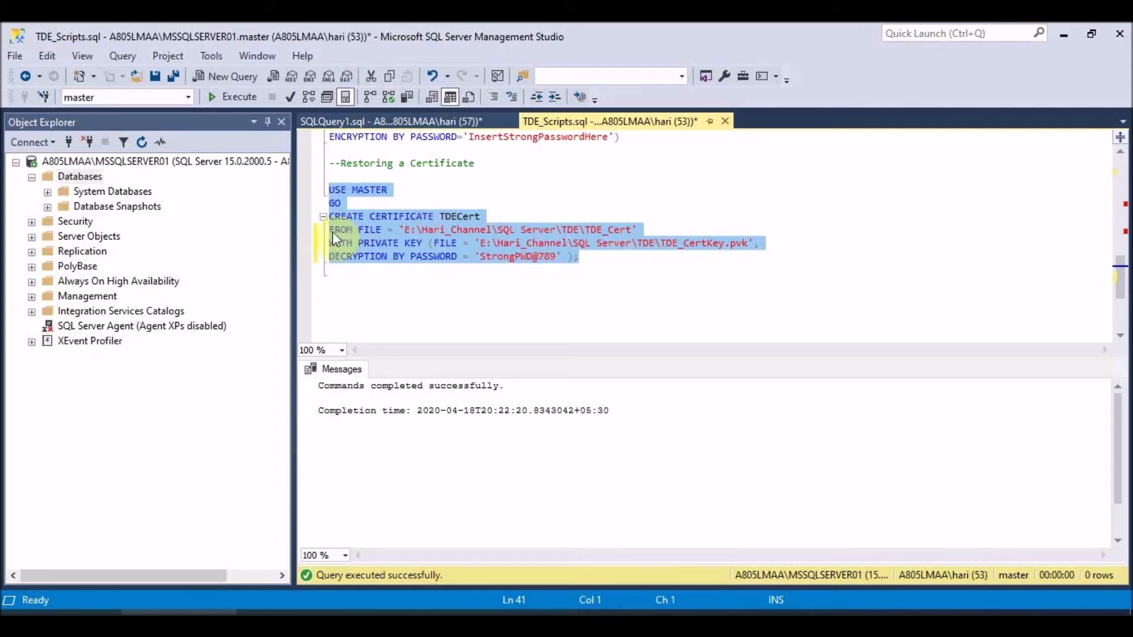
pyautogui.click(229, 97)
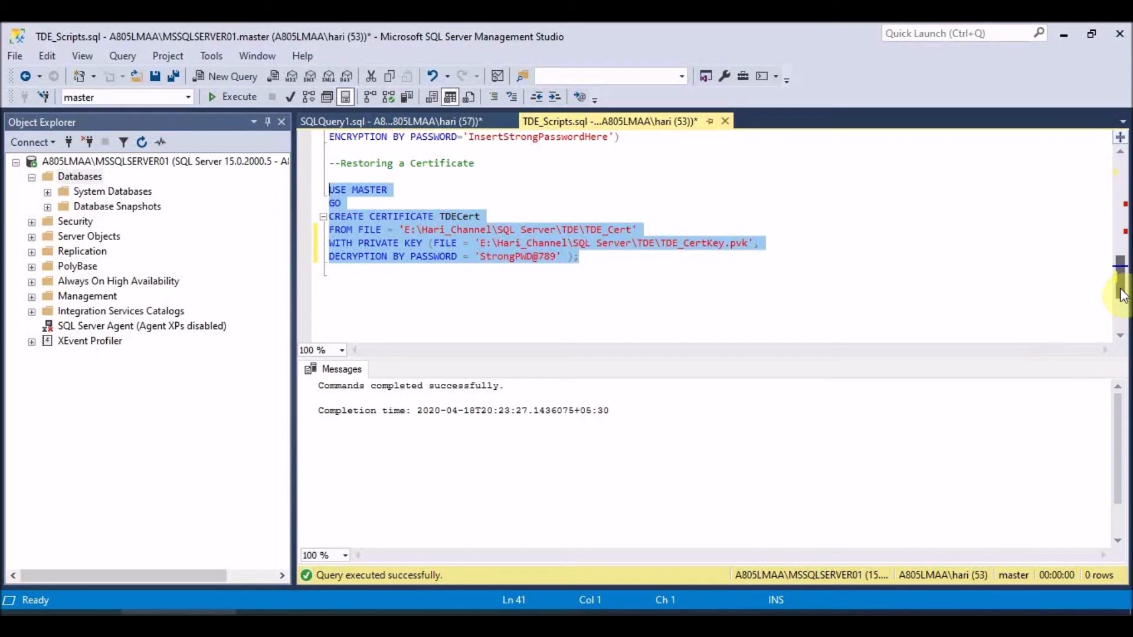
pyautogui.moveTo(1120, 288)
pyautogui.mouseDown()
pyautogui.moveTo(1120, 275)
pyautogui.moveTo(1120, 289)
pyautogui.mouseUp()
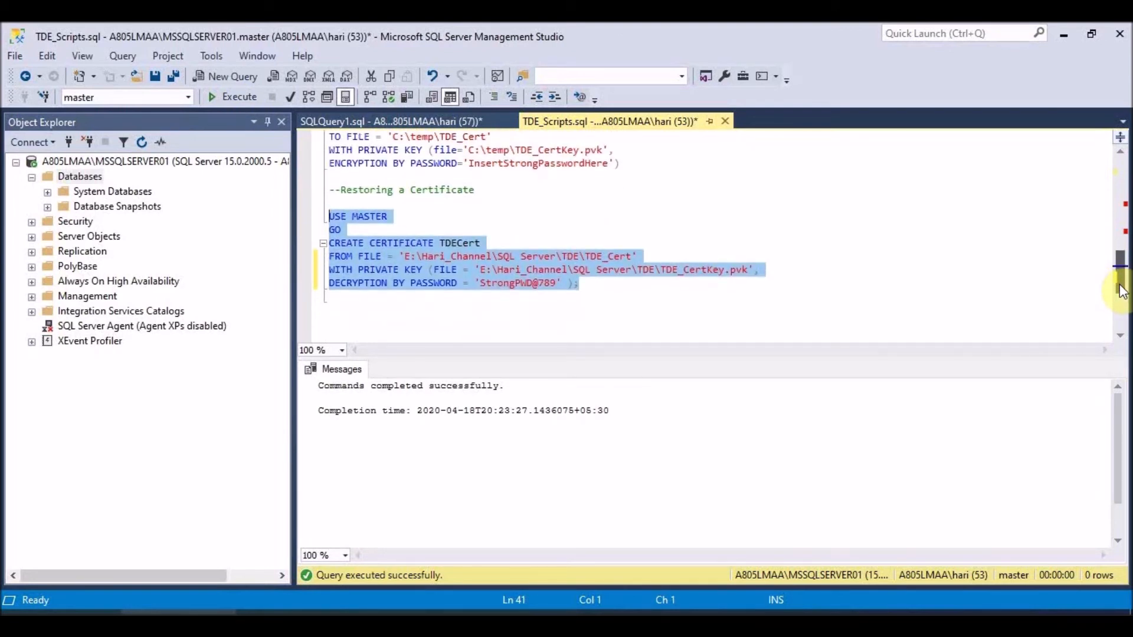
pyautogui.moveTo(1121, 289); pyautogui.dragTo(1120, 275)
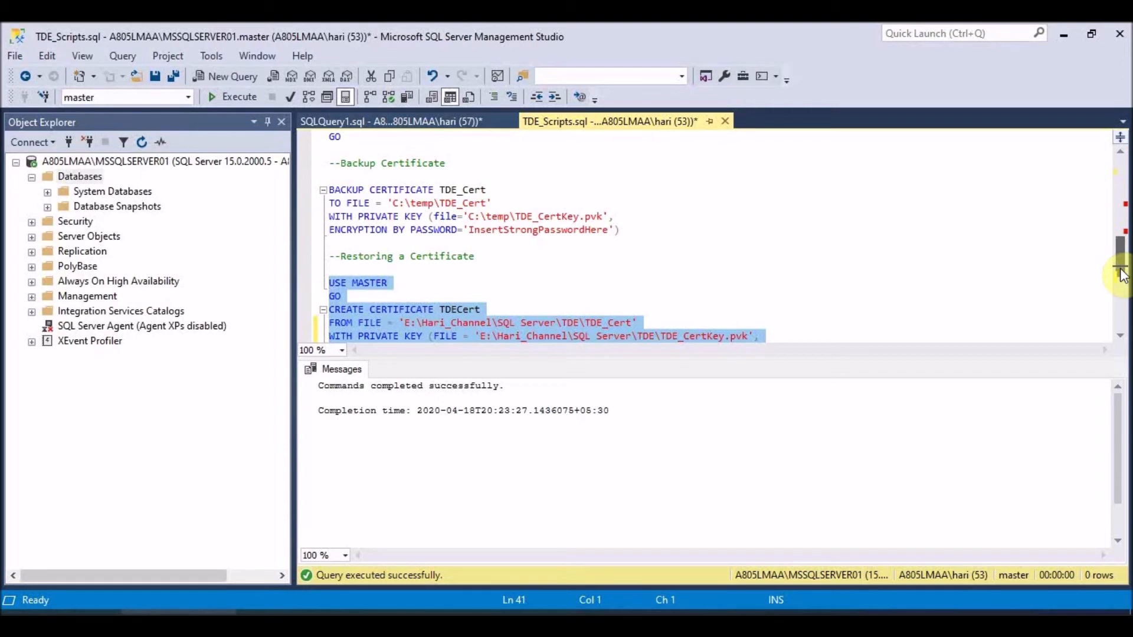
pyautogui.moveTo(1121, 274); pyautogui.dragTo(1123, 259)
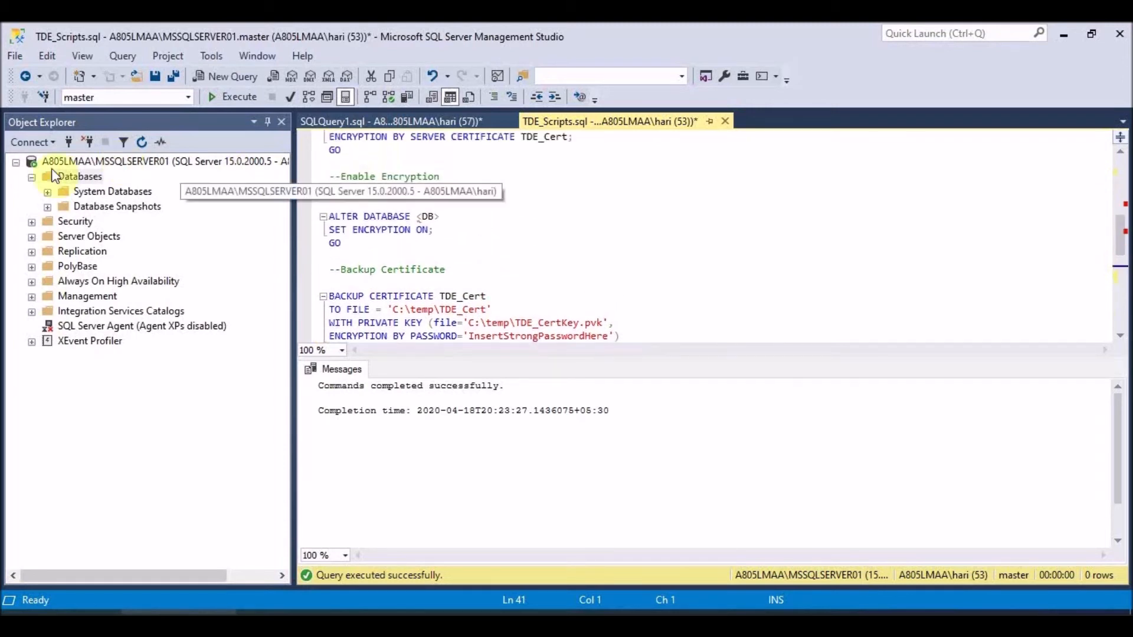
# - Start a Restore Database on the Databases folder with a Device source and add a backup file
pyautogui.click(80, 176)
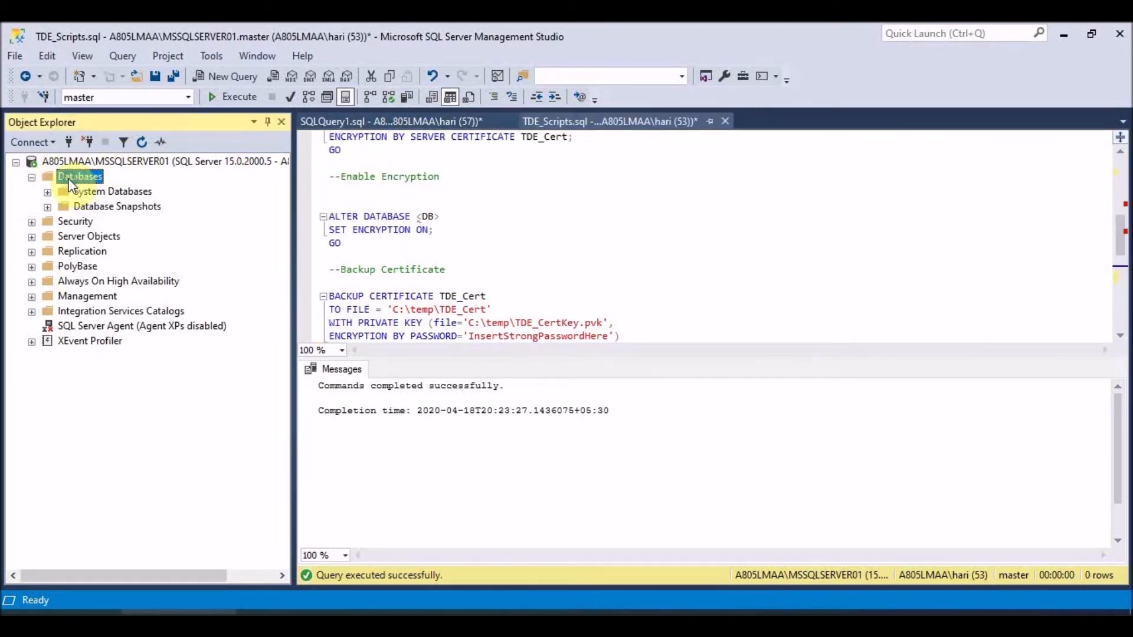
pyautogui.rightClick(69, 178)
pyautogui.click(129, 232)
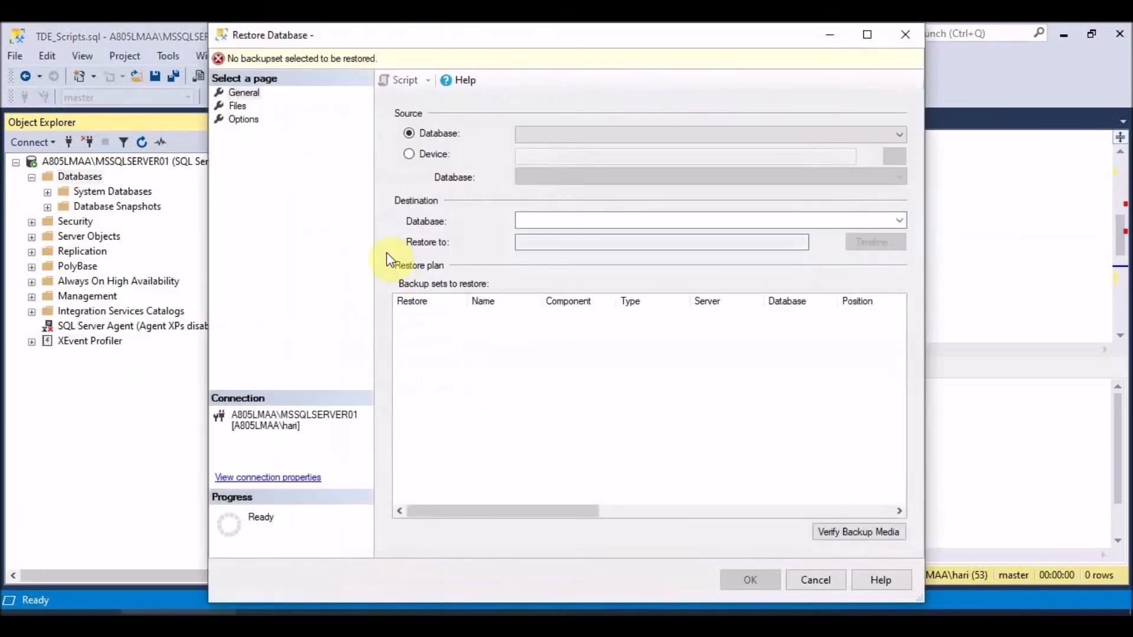
pyautogui.click(431, 156)
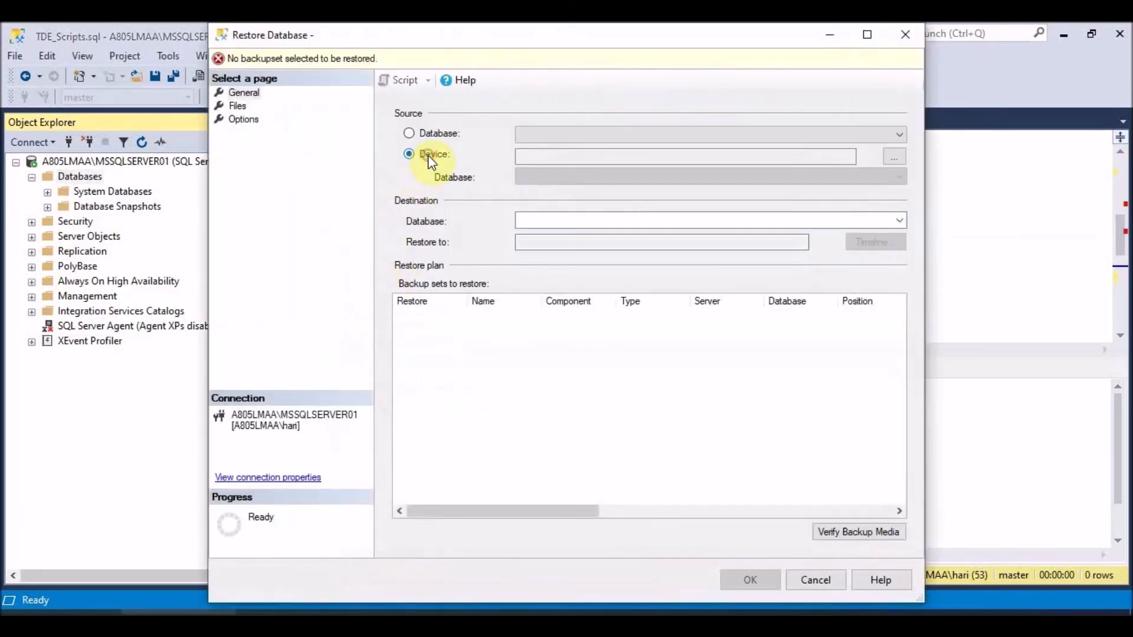
pyautogui.click(897, 158)
pyautogui.click(725, 274)
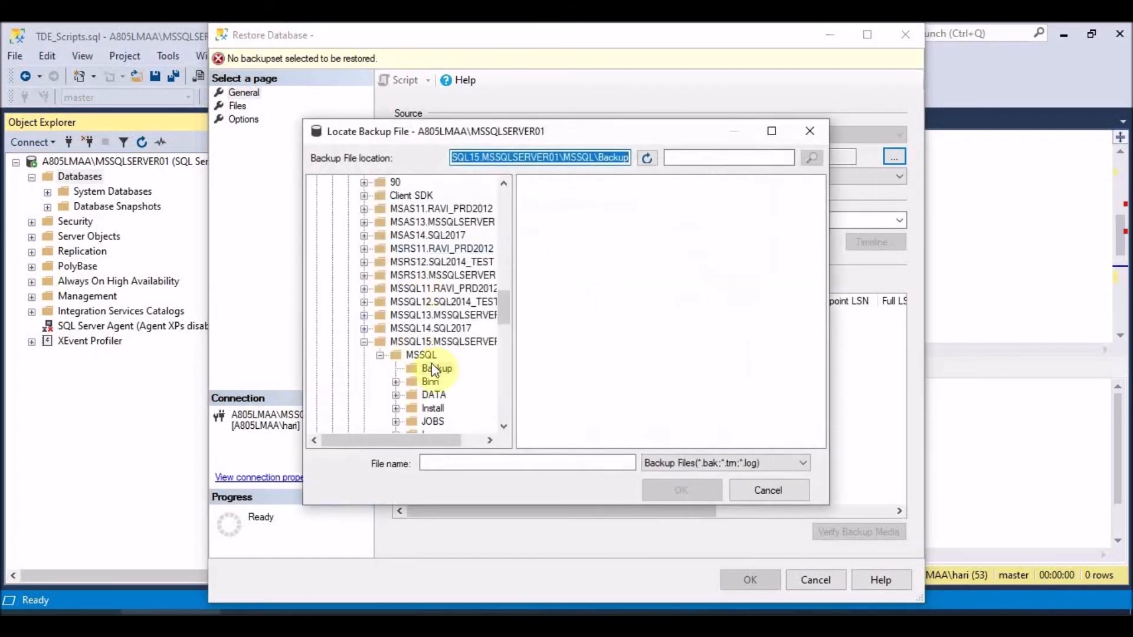
# - Pick E:\Hari_Channel\SQL Server\TDE\Clinic_TDE.bak and restore Clinic, dismissing the success message
pyautogui.scroll(-20, 506, 400)
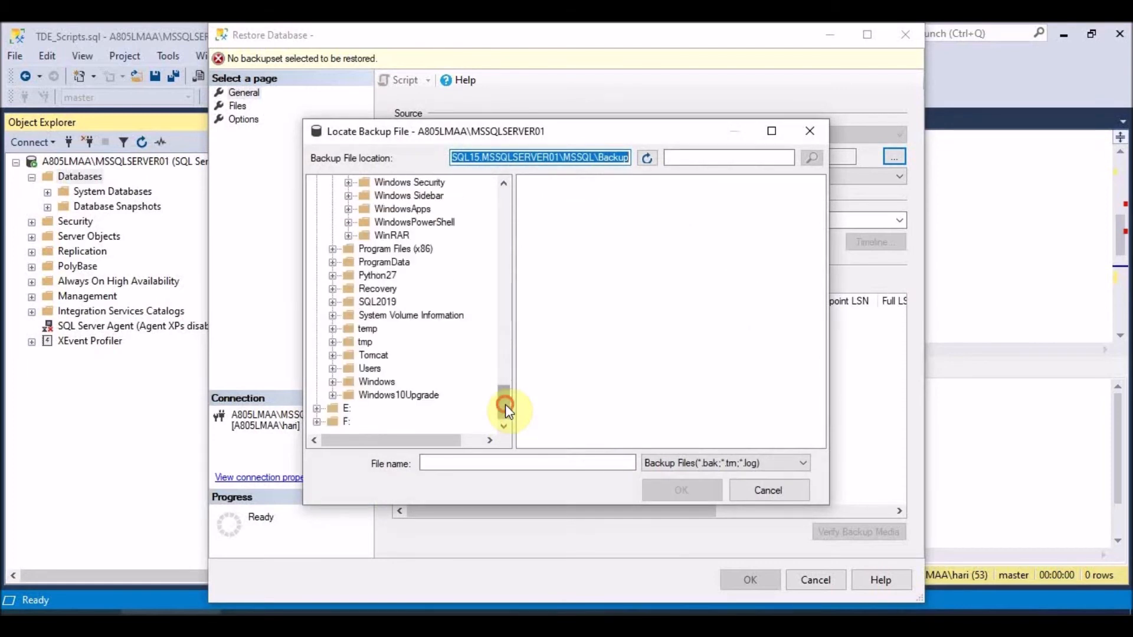
pyautogui.click(316, 409)
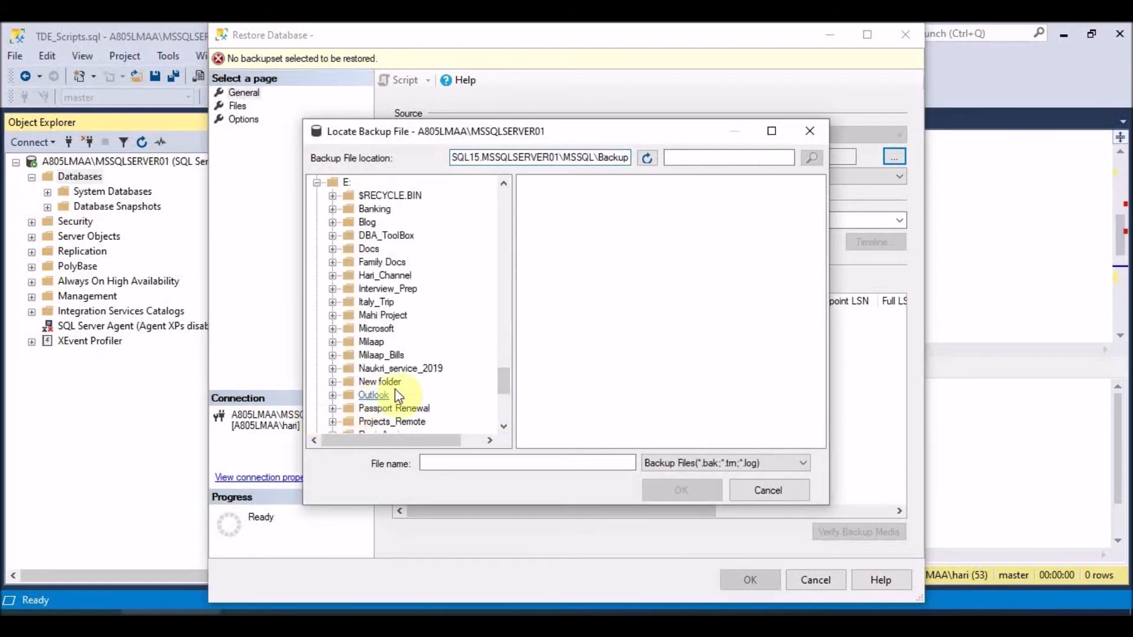
pyautogui.click(384, 276)
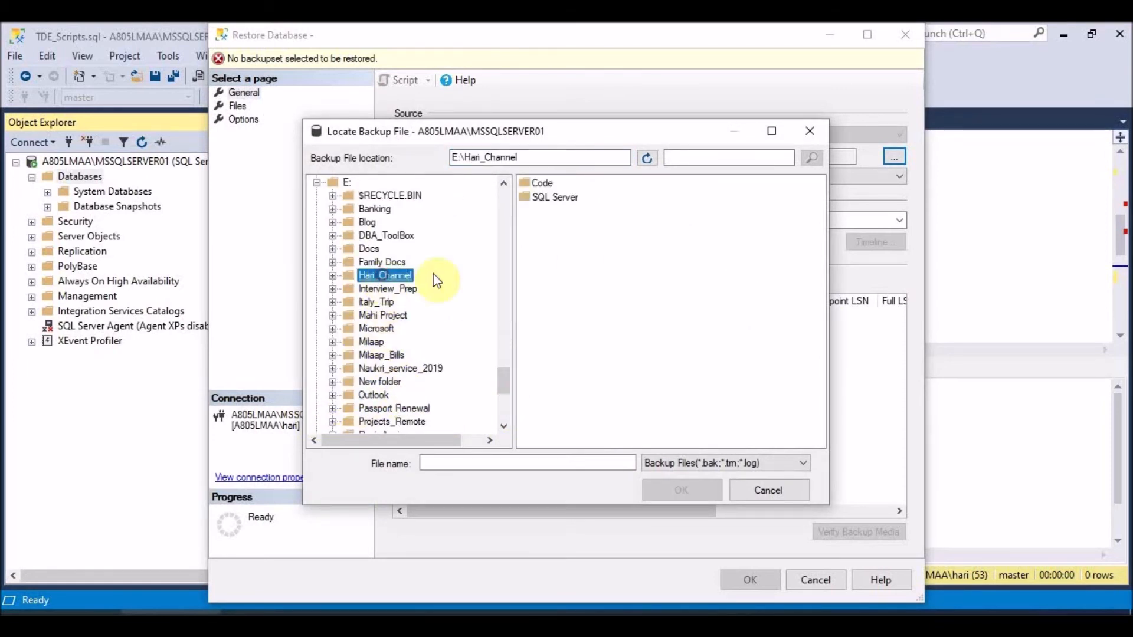
pyautogui.click(552, 198)
pyautogui.doubleClick(553, 199)
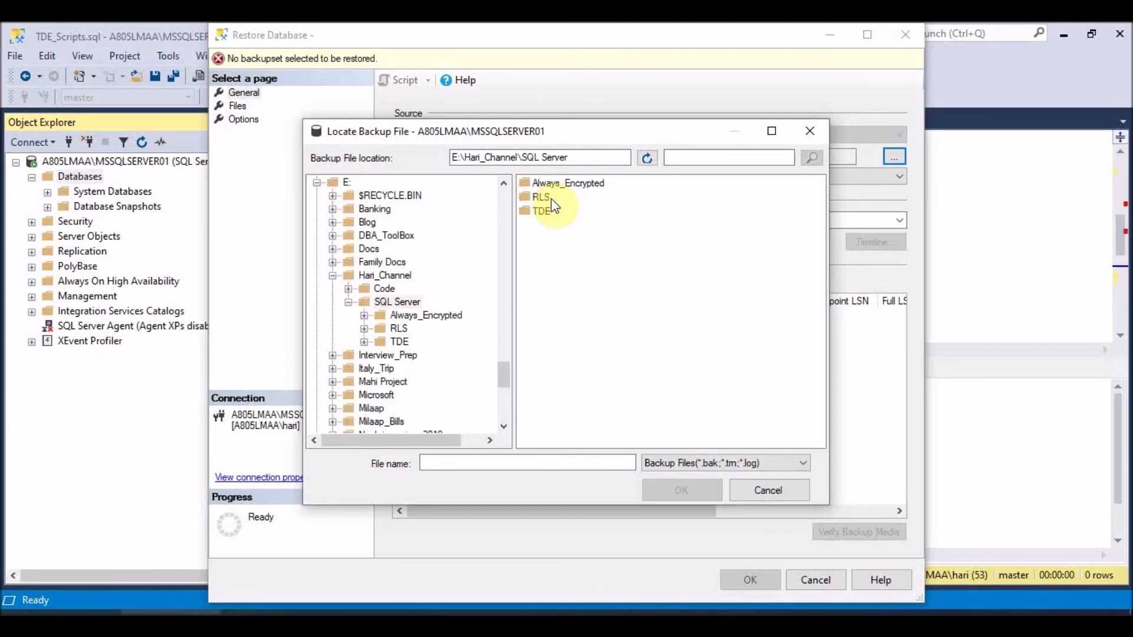
pyautogui.doubleClick(544, 212)
pyautogui.click(561, 184)
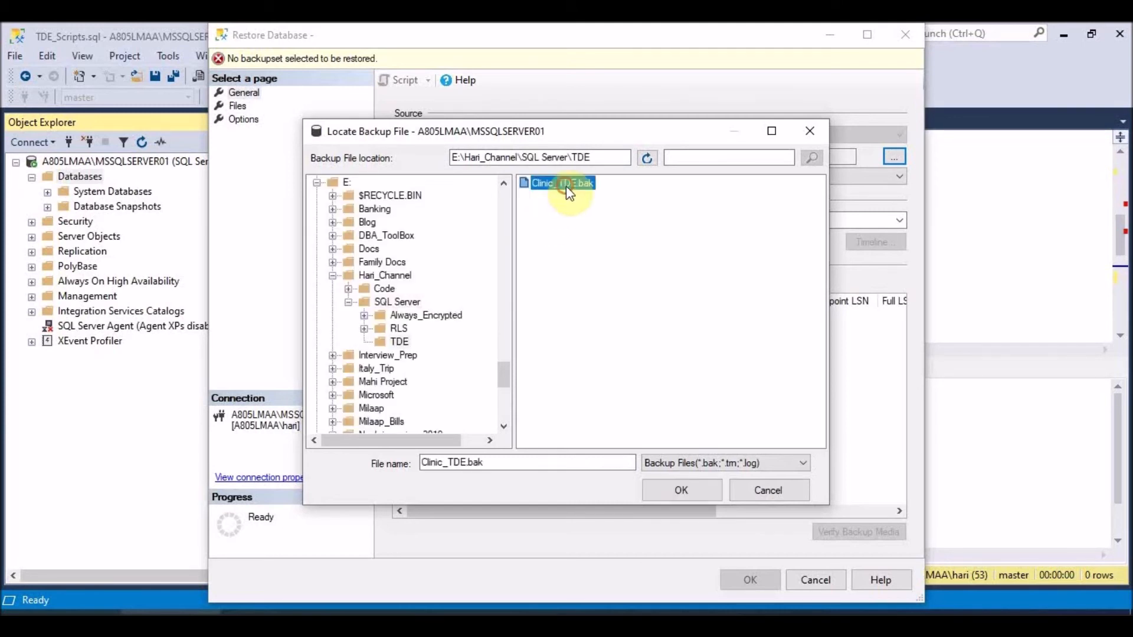
pyautogui.click(682, 491)
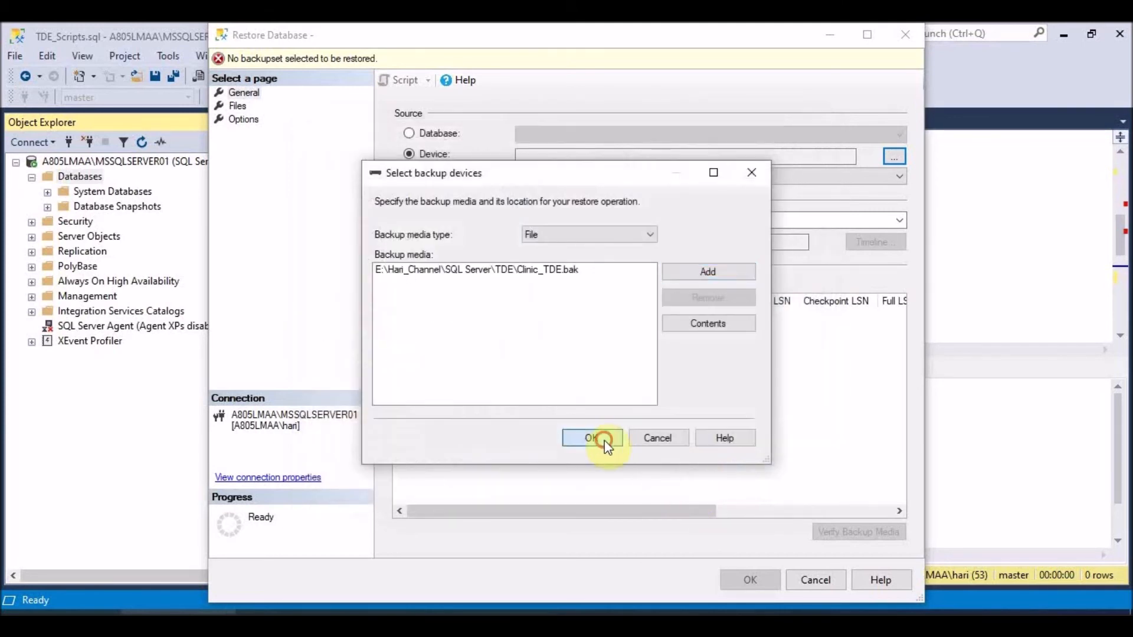
pyautogui.click(608, 439)
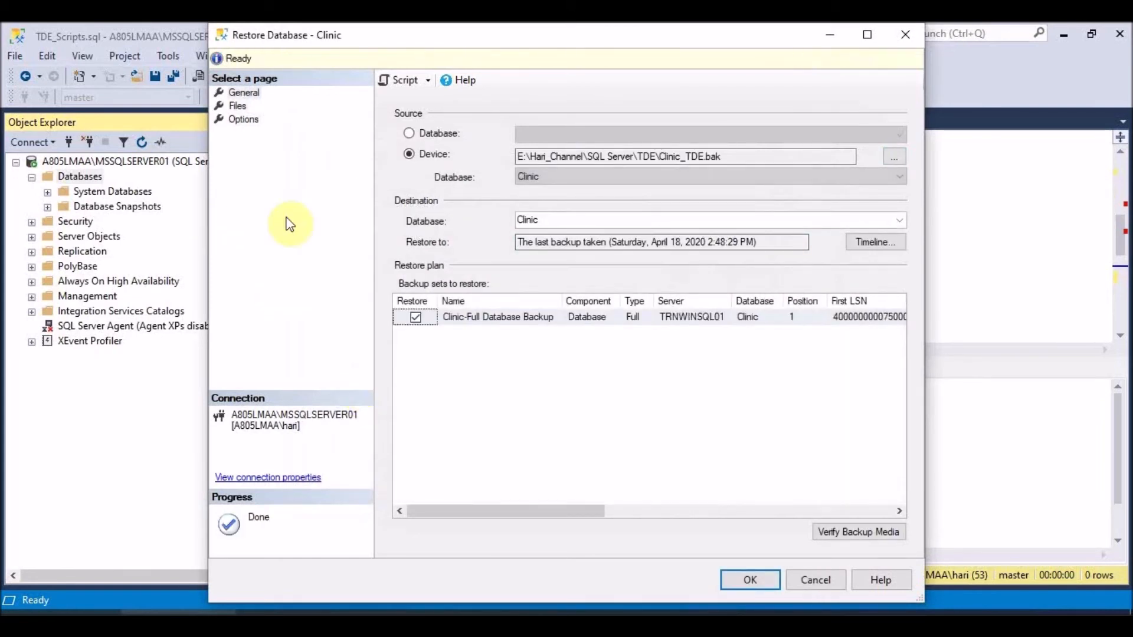
pyautogui.click(749, 580)
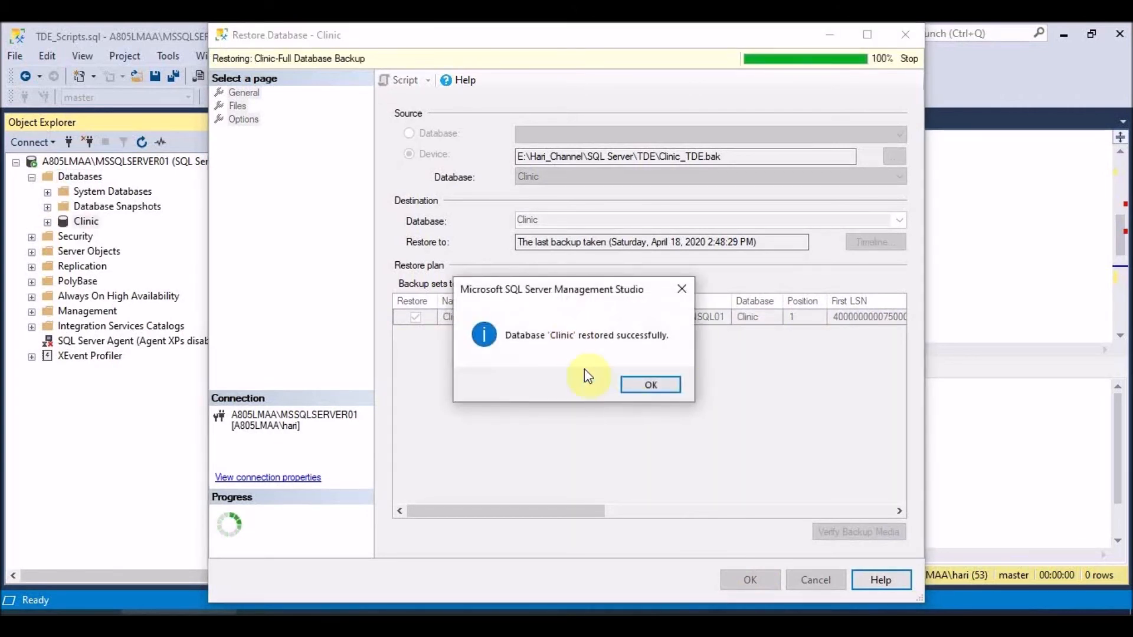
pyautogui.click(654, 386)
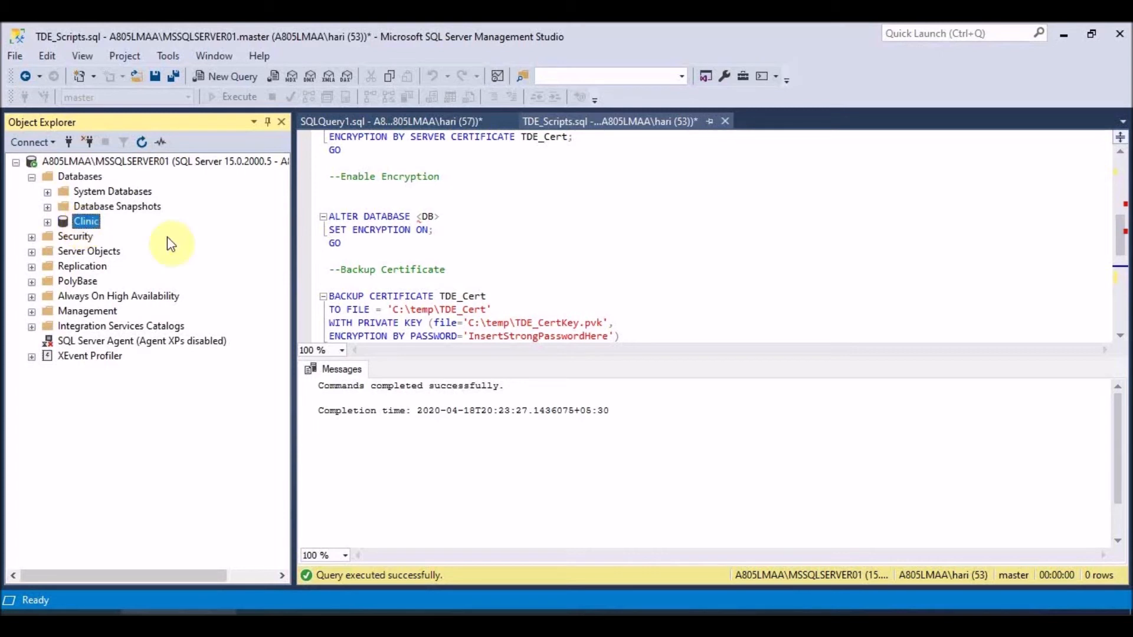
# - Review TDE_Scripts.sql, then bring up SQLQuery1.sql with the encryption-off and key-drop statements
pyautogui.scroll(-1, 519, 293)
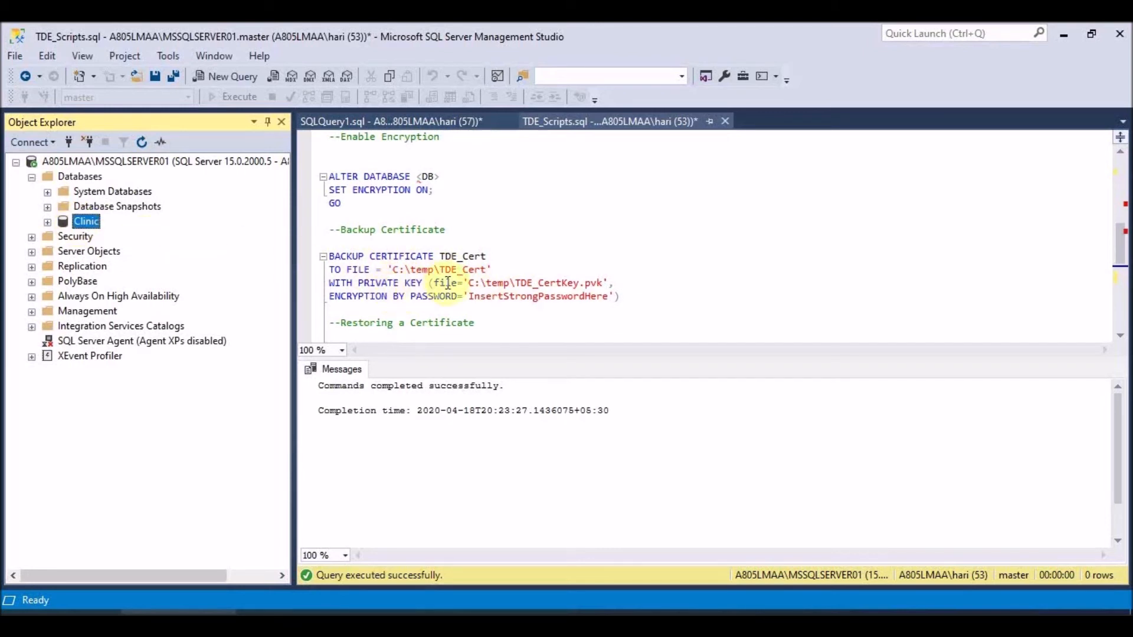
pyautogui.scroll(4, 449, 283)
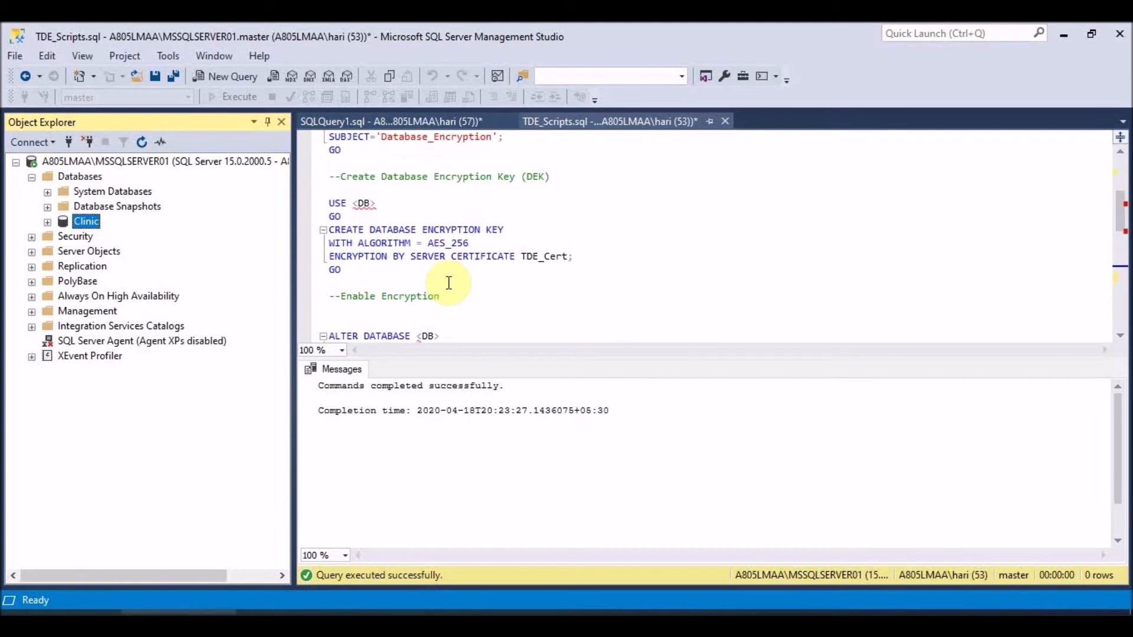
pyautogui.scroll(2, 448, 283)
pyautogui.scroll(2, 449, 283)
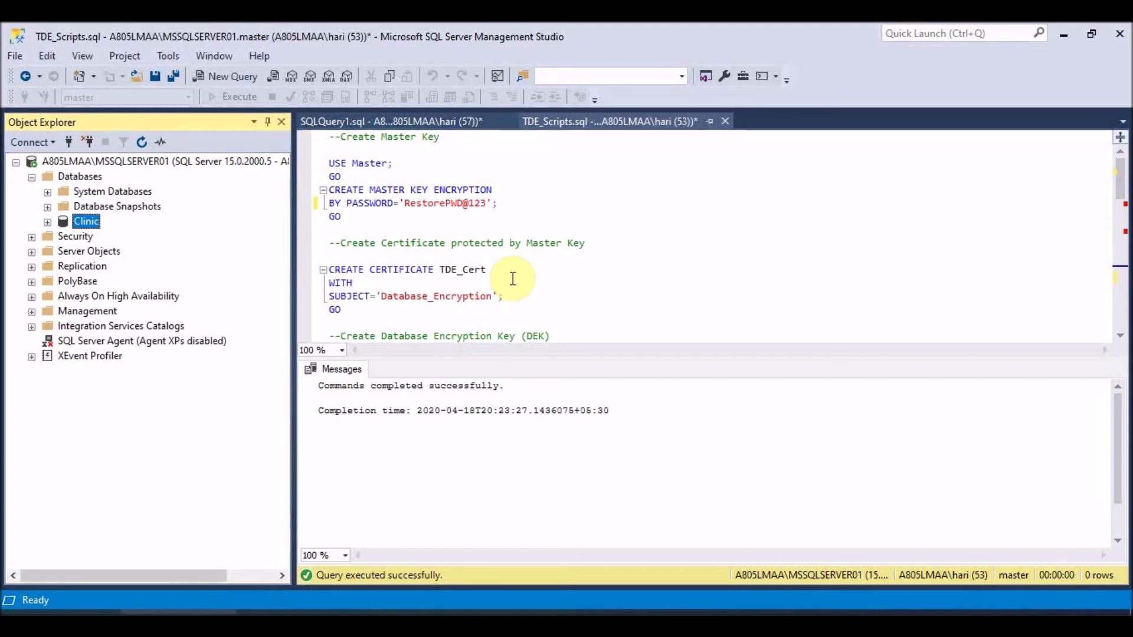
pyautogui.click(423, 121)
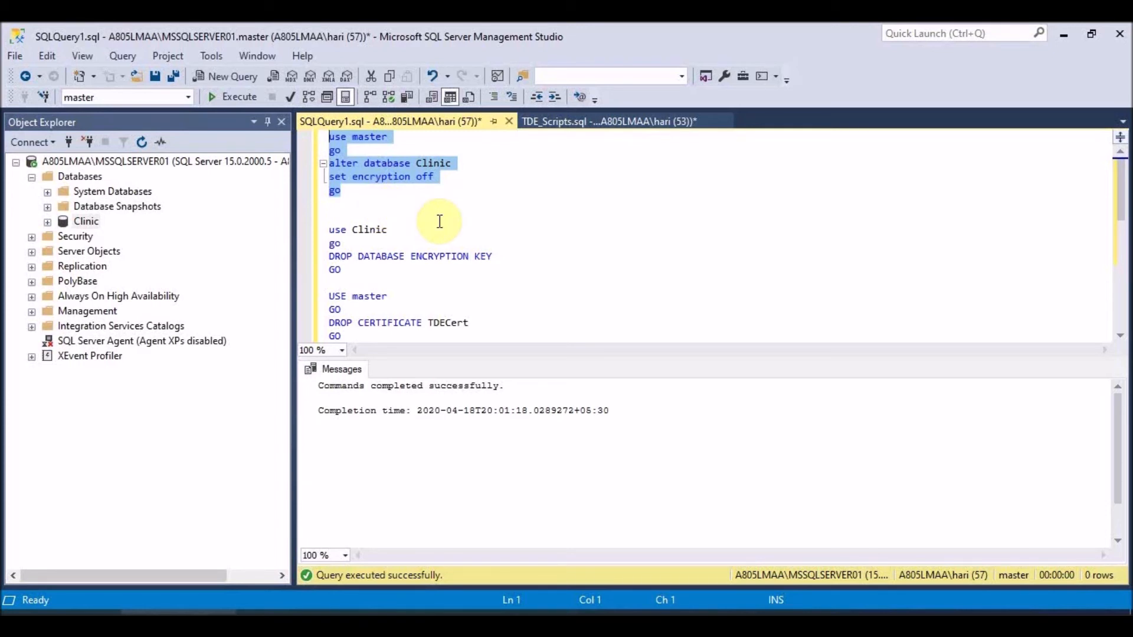
# - Run ALTER DATABASE Clinic SET ENCRYPTION OFF
pyautogui.click(348, 190)
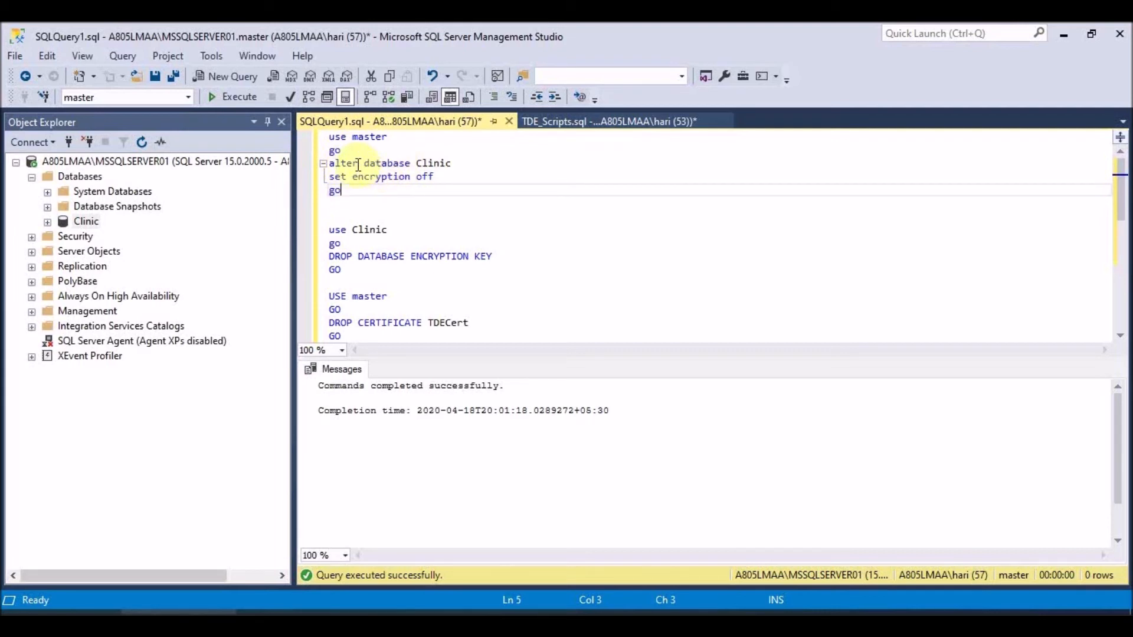
pyautogui.moveTo(352, 190); pyautogui.dragTo(323, 145)
pyautogui.click(222, 98)
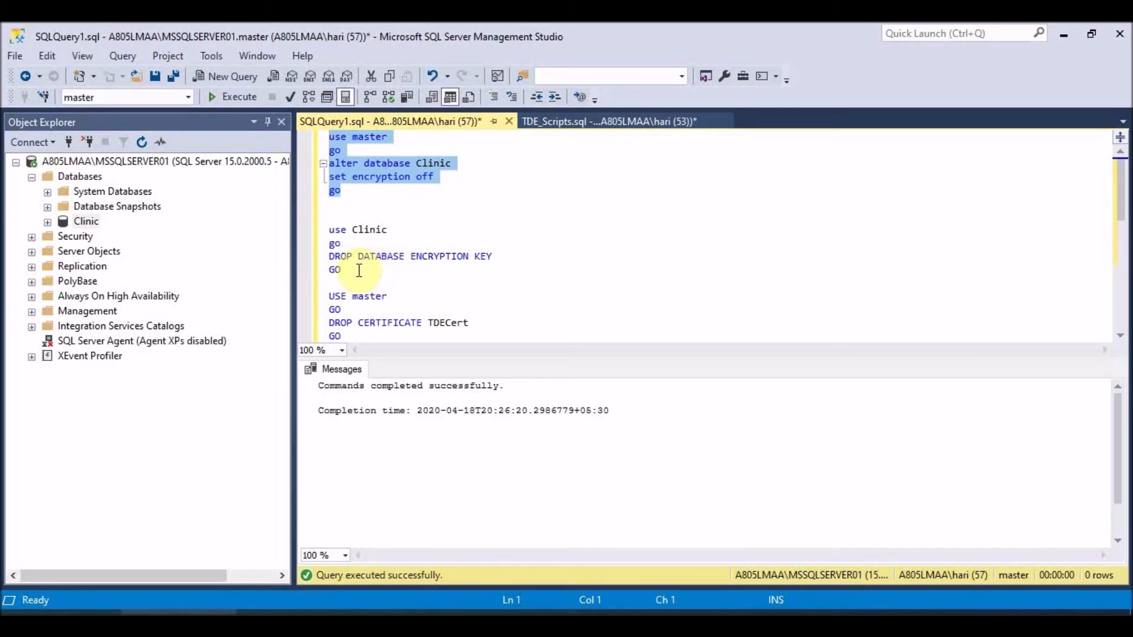
# - Run DROP DATABASE ENCRYPTION KEY against Clinic
pyautogui.scroll(-1, 539, 276)
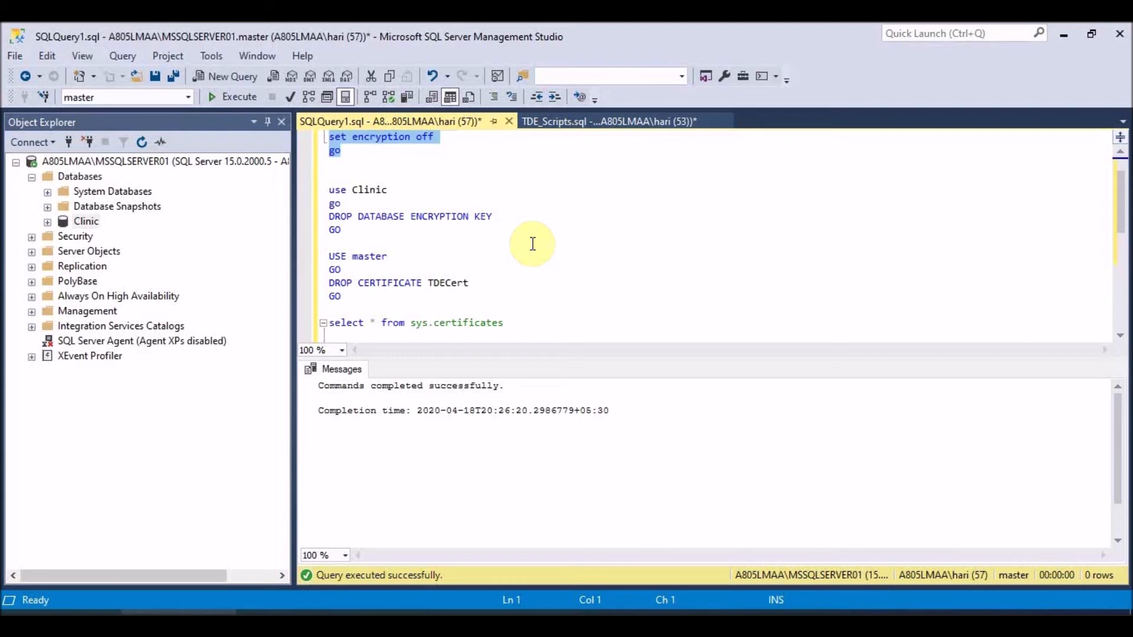
pyautogui.click(347, 233)
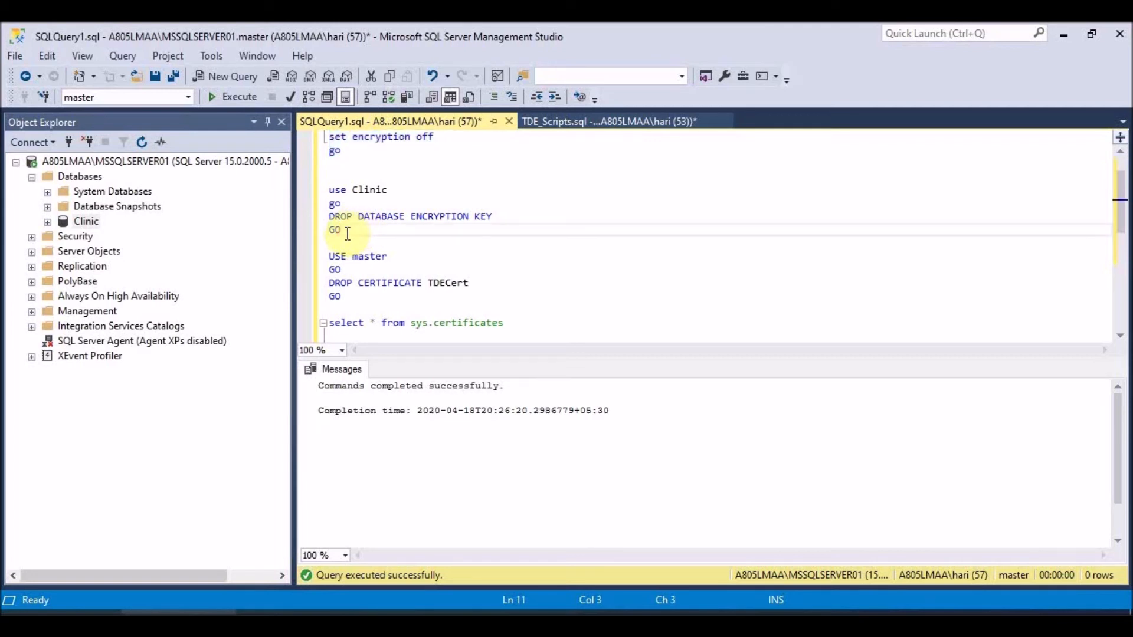
pyautogui.click(335, 227)
pyautogui.moveTo(338, 230); pyautogui.dragTo(320, 196)
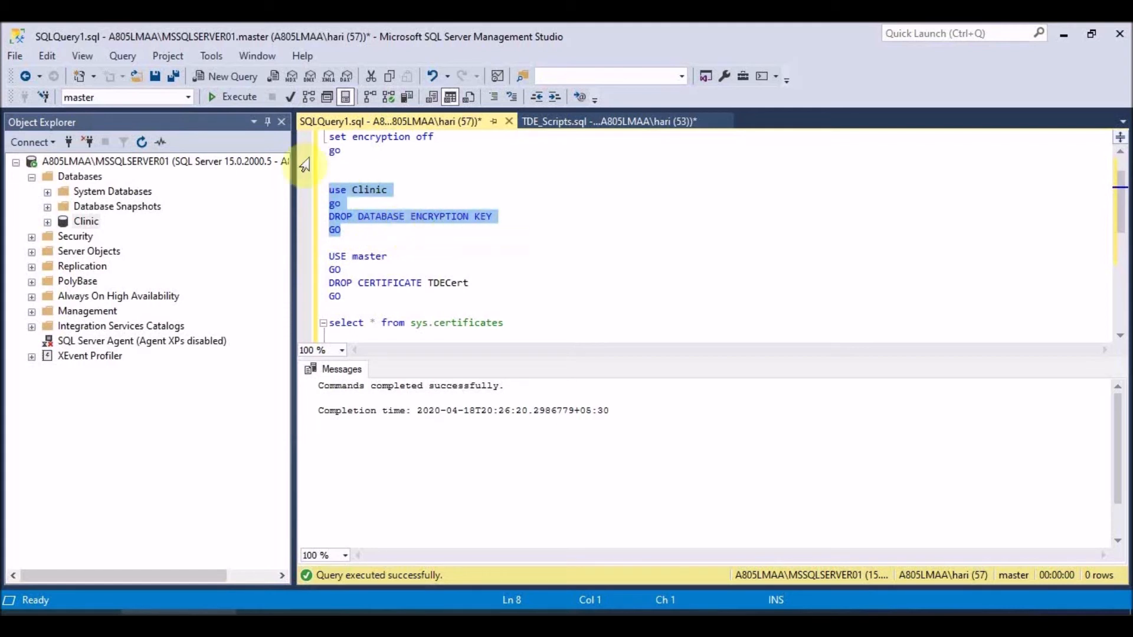
pyautogui.click(229, 101)
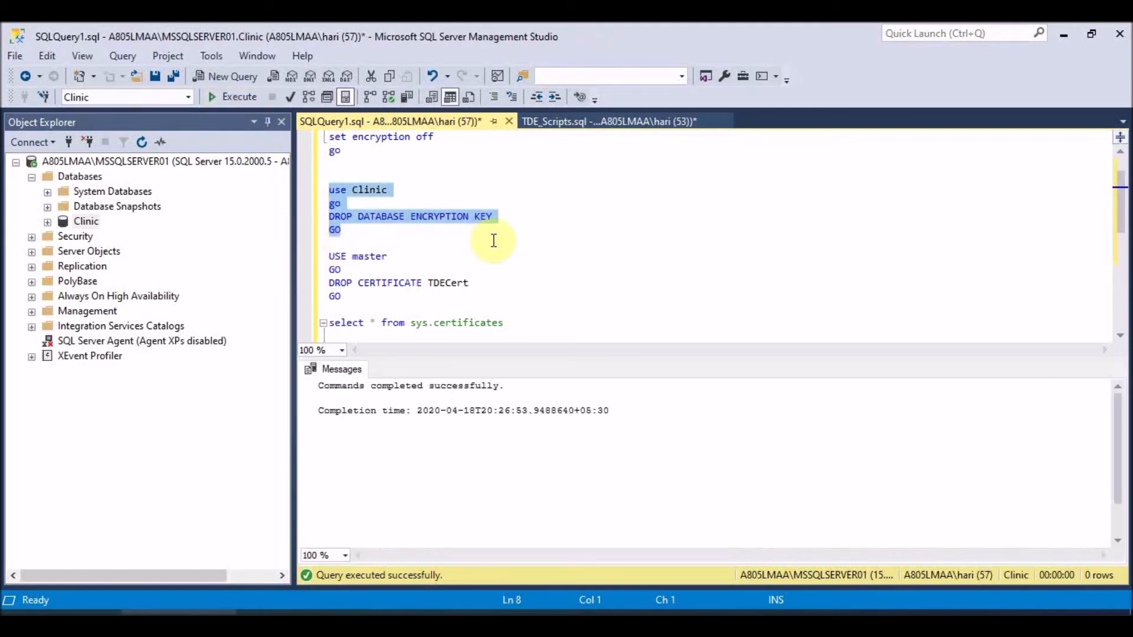
pyautogui.scroll(-1, 511, 261)
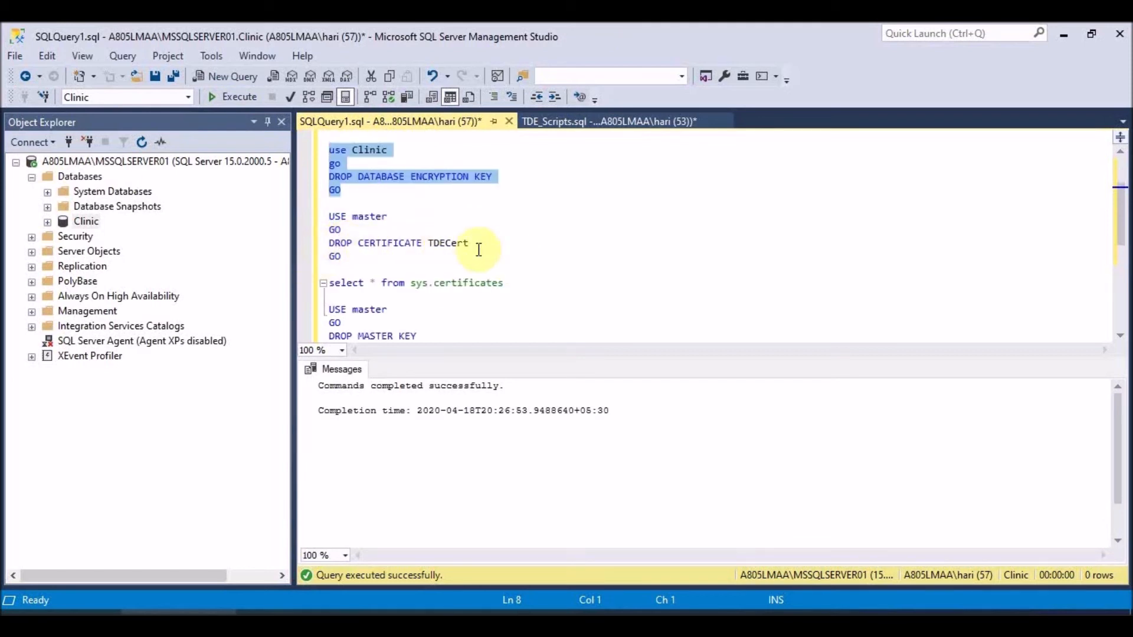
pyautogui.doubleClick(449, 243)
# - Drop the TDECert certificate from master
pyautogui.moveTo(343, 258); pyautogui.dragTo(325, 213)
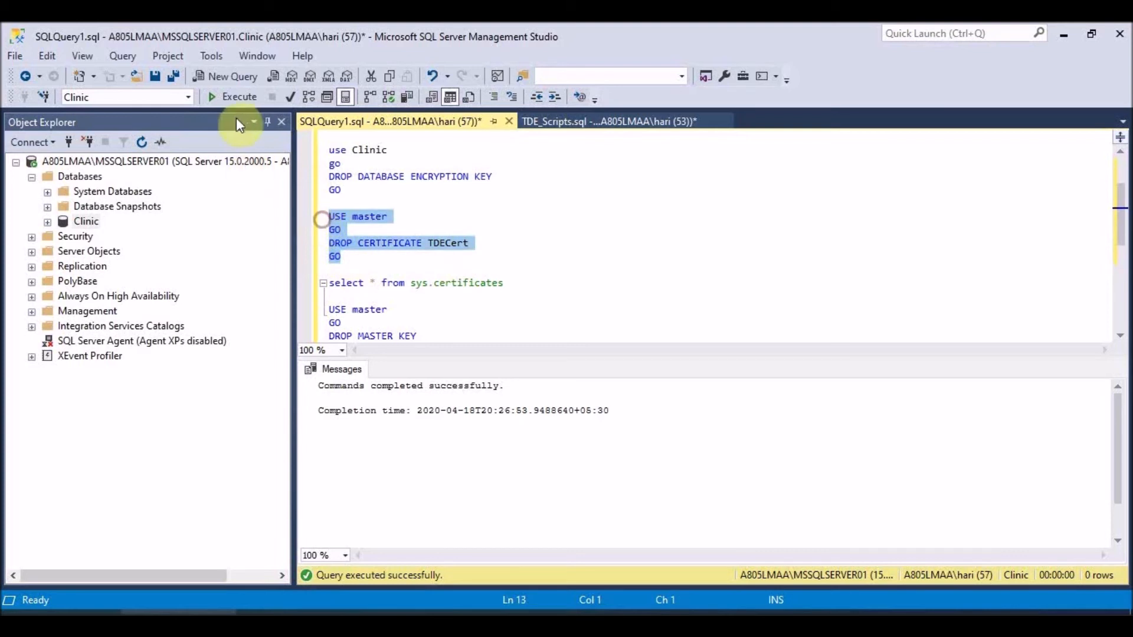
pyautogui.click(225, 98)
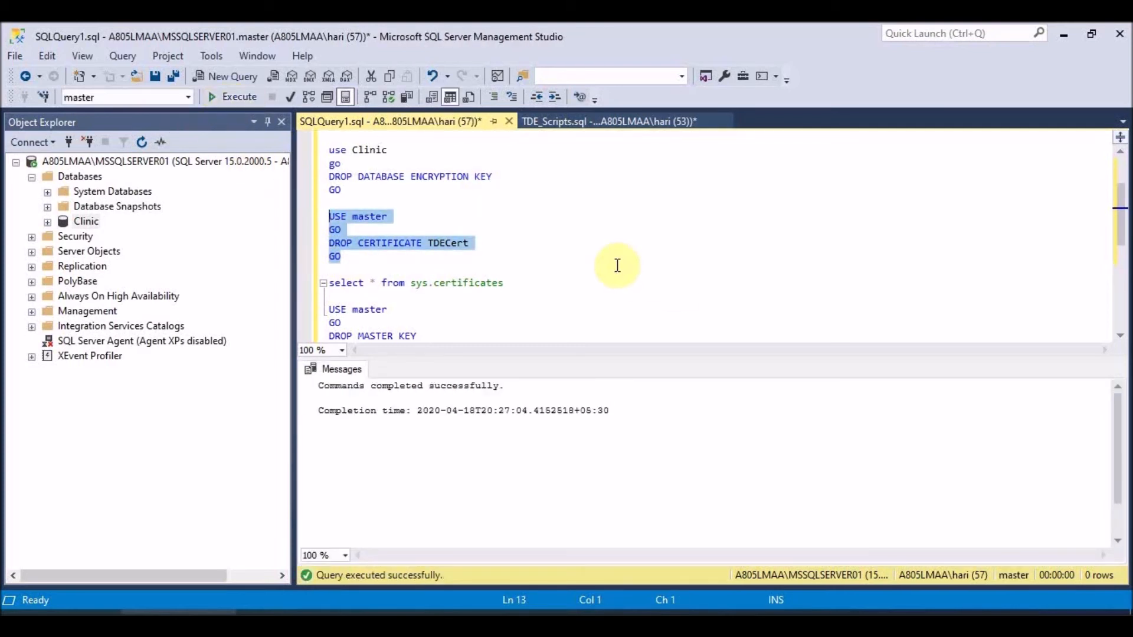
pyautogui.scroll(-1, 614, 266)
# - Drop the master key from master, then bring the PowerPoint slide show forward
pyautogui.moveTo(341, 310); pyautogui.dragTo(329, 272)
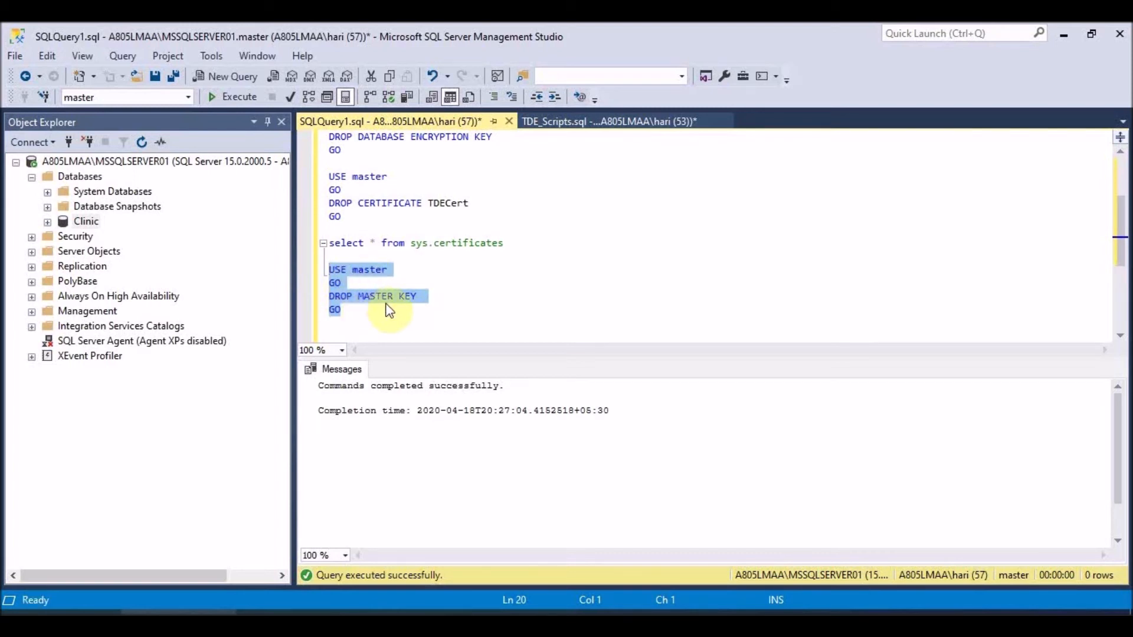
pyautogui.click(234, 100)
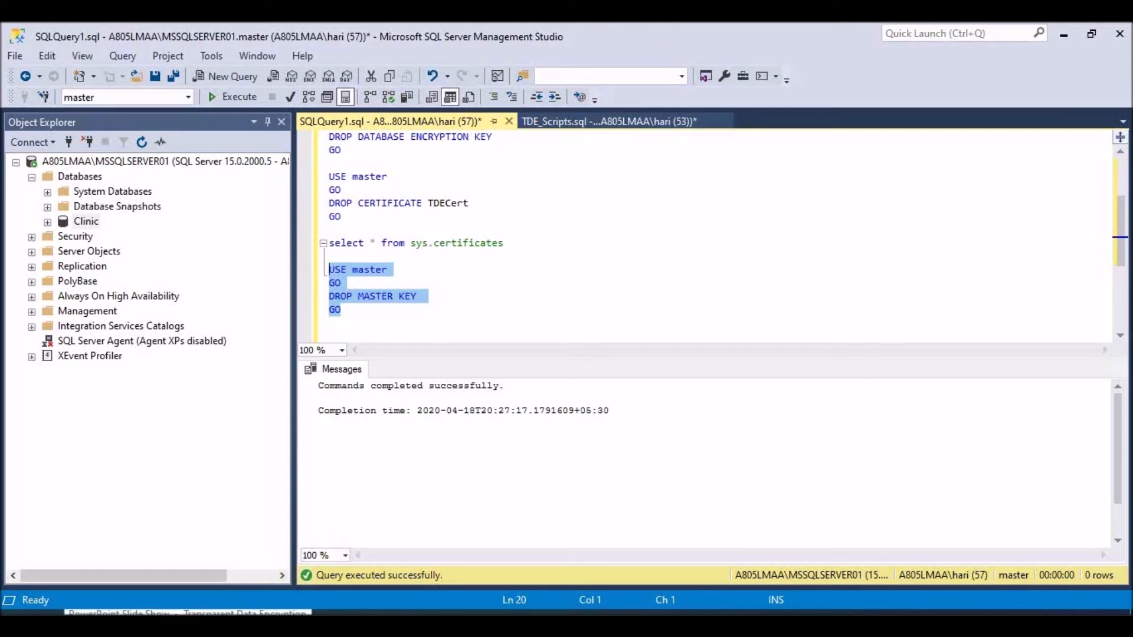
pyautogui.click(188, 626)
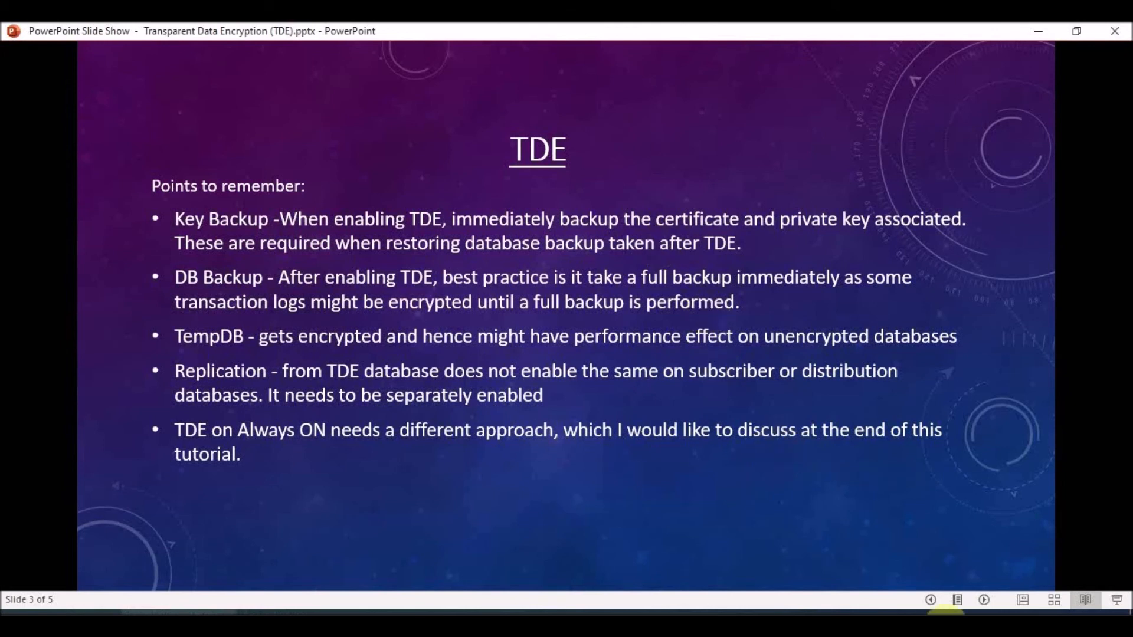
# - Advance the slide show to slide 4, the TDE with AlwaysOn Availability Groups two-scenario slide
pyautogui.click(987, 602)
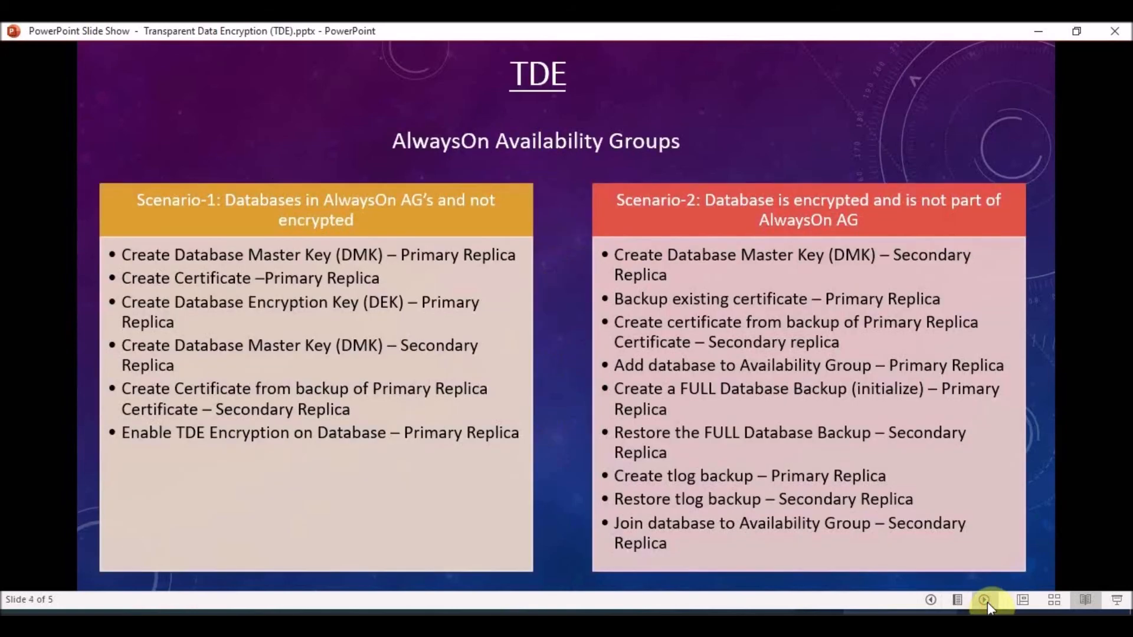